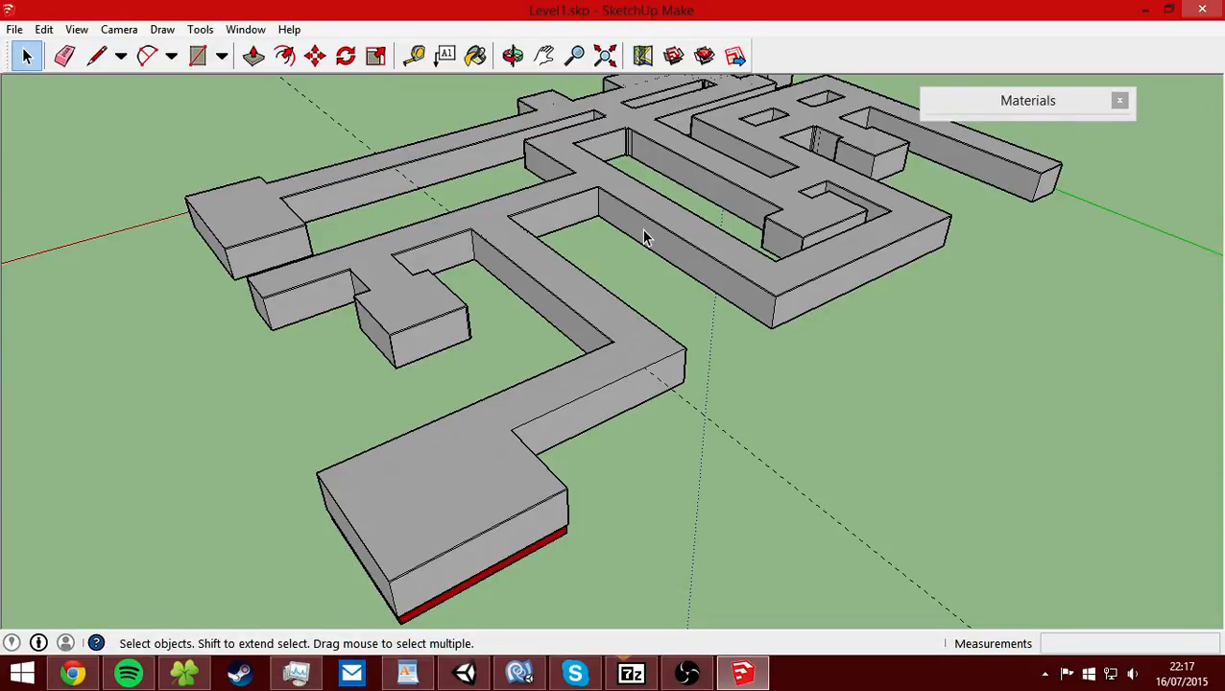
# Select the grey top faces covering the whole level and hide them.
pyautogui.scroll(5, 552, 336)
pyautogui.tripleClick(550, 354)
pyautogui.scroll(-5, 551, 354)
pyautogui.rightClick(666, 263)
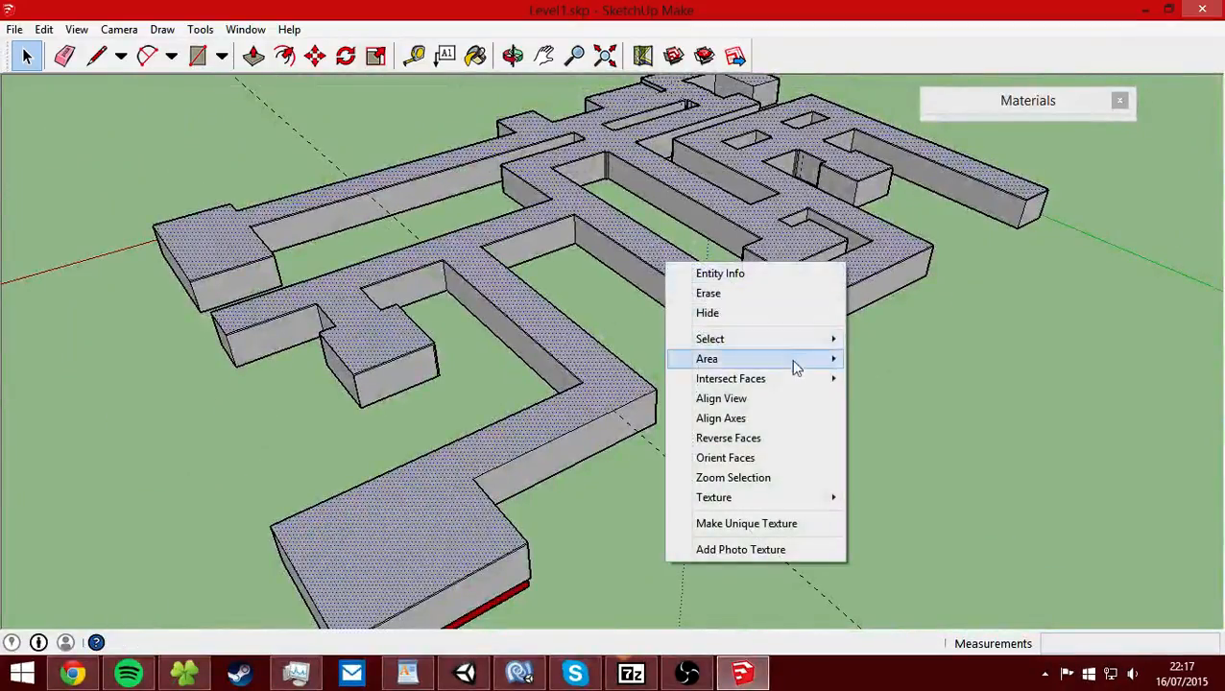
pyautogui.click(710, 315)
# Select the red ceiling faces of the connected corridors and hide them.
pyautogui.click(569, 347)
pyautogui.keyDown('shift'); pyautogui.click(388, 508); pyautogui.keyUp('shift')
pyautogui.rightClick(389, 517)
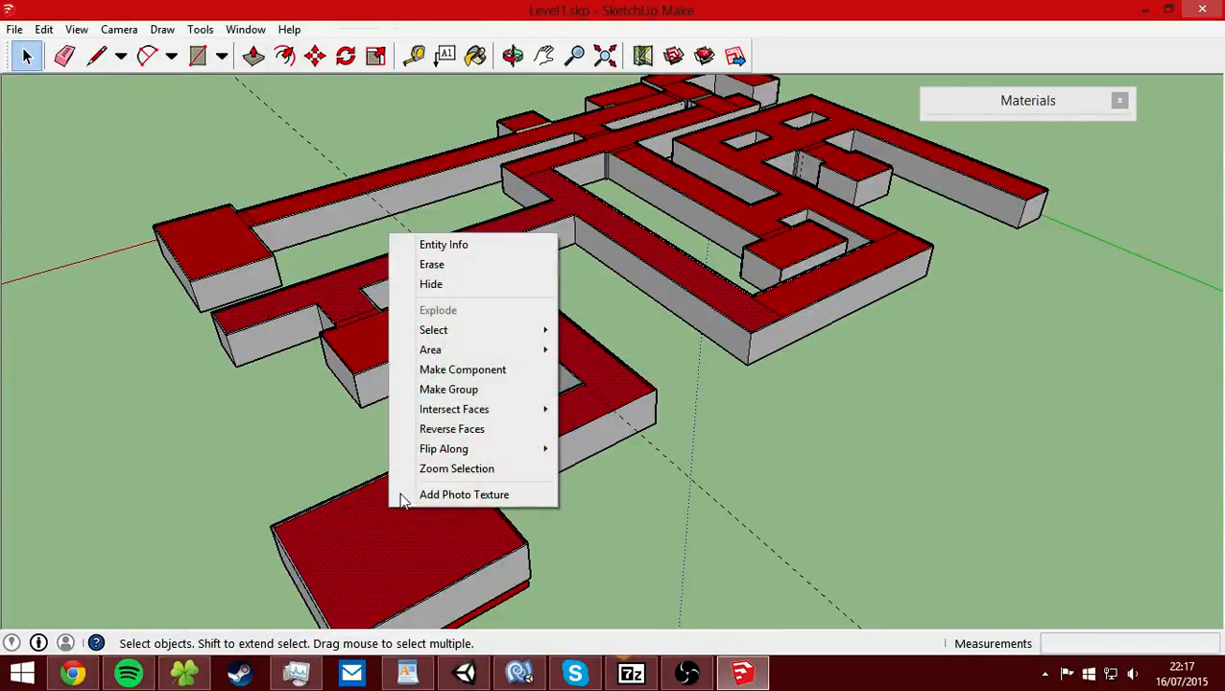
pyautogui.click(451, 283)
# Add the remaining red ceiling sections on the far side of the level to the selection and hide them.
pyautogui.moveTo(451, 288); pyautogui.dragTo(513, 350, button='middle')
pyautogui.keyDown('shift'); pyautogui.moveTo(686, 312); pyautogui.dragTo(689, 284, button='middle'); pyautogui.keyUp('shift')
pyautogui.scroll(-3, 532, 428)
pyautogui.scroll(3, 530, 418)
pyautogui.moveTo(529, 349); pyautogui.dragTo(360, 331, button='middle')
pyautogui.moveTo(1066, 321); pyautogui.dragTo(587, 298, button='middle')
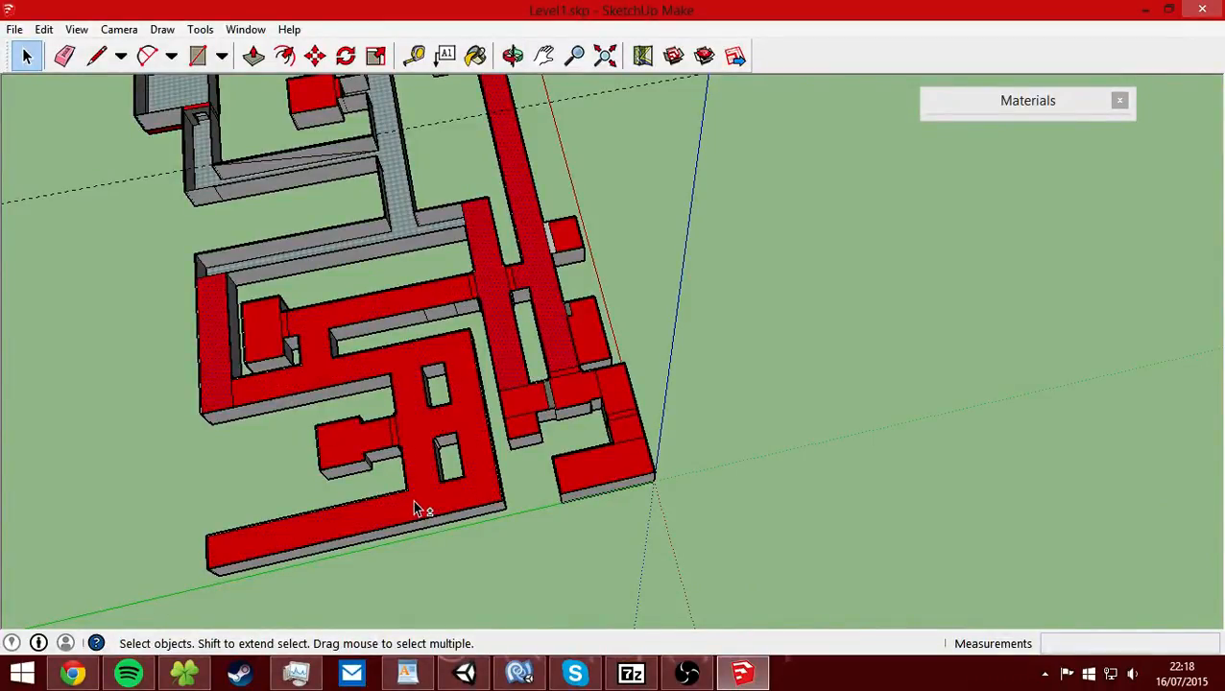
pyautogui.rightClick(619, 435)
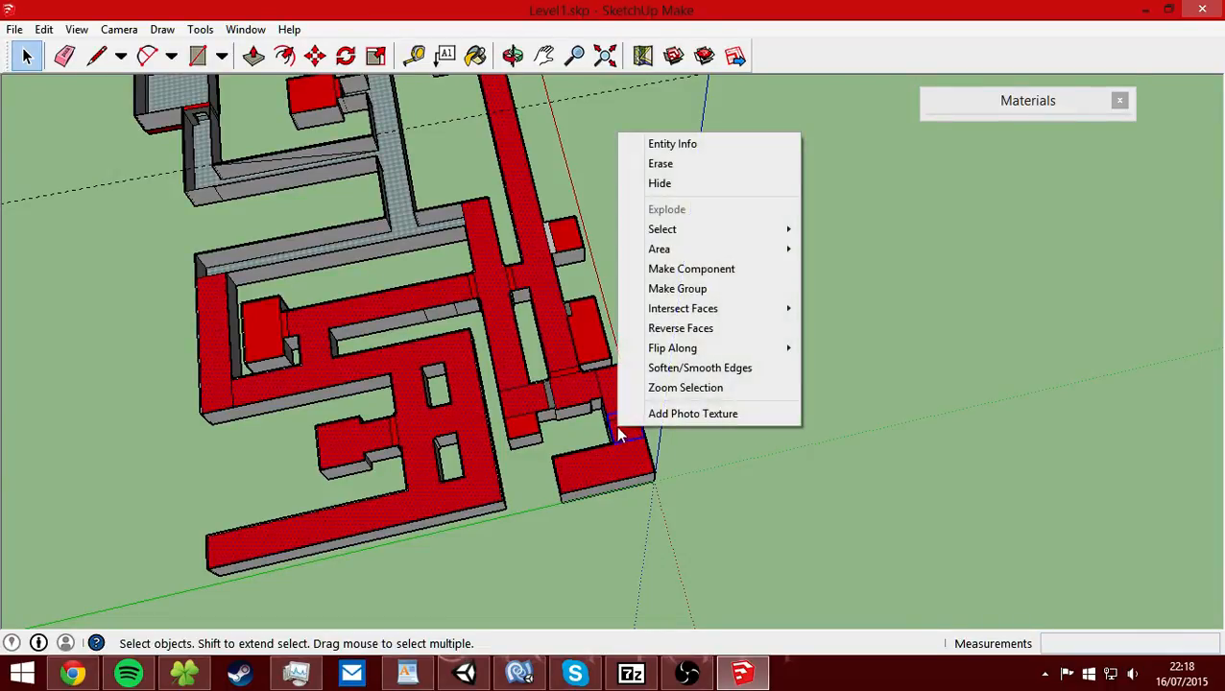
pyautogui.click(686, 183)
# Examine the opened-up rooms and doorways around the starting area, and check the screen recorder's status.
pyautogui.moveTo(607, 382); pyautogui.dragTo(563, 329, button='middle')
pyautogui.scroll(3, 572, 307)
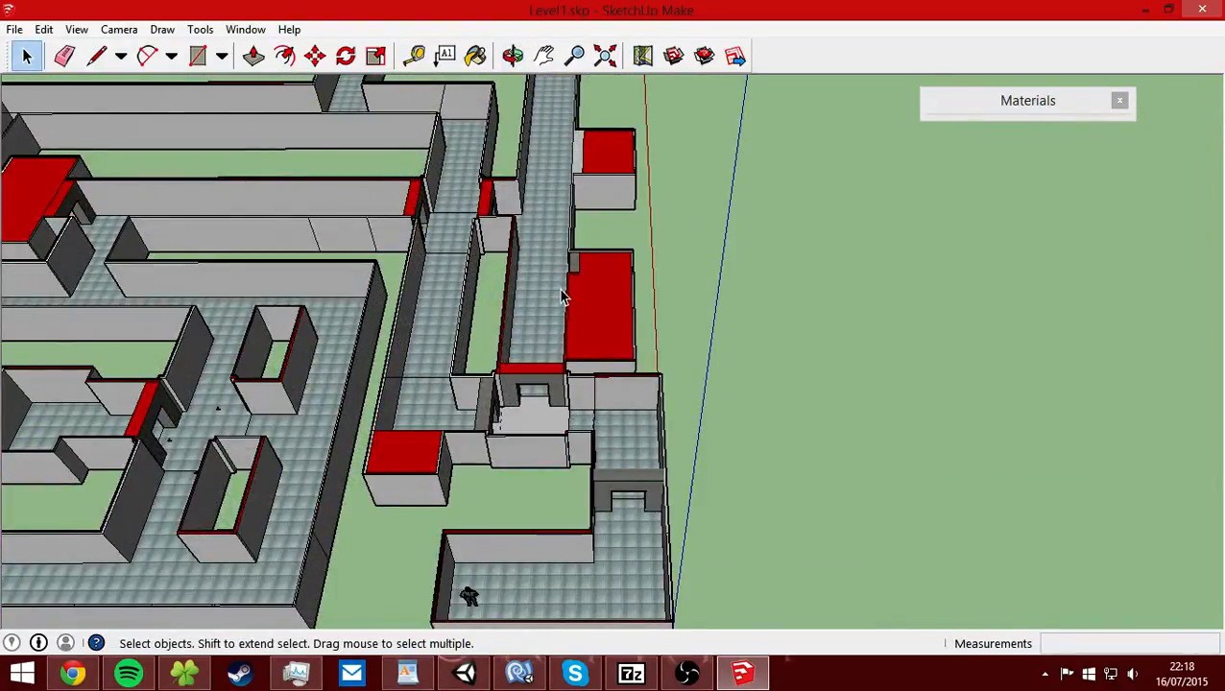
pyautogui.moveTo(389, 466); pyautogui.dragTo(456, 341, button='middle')
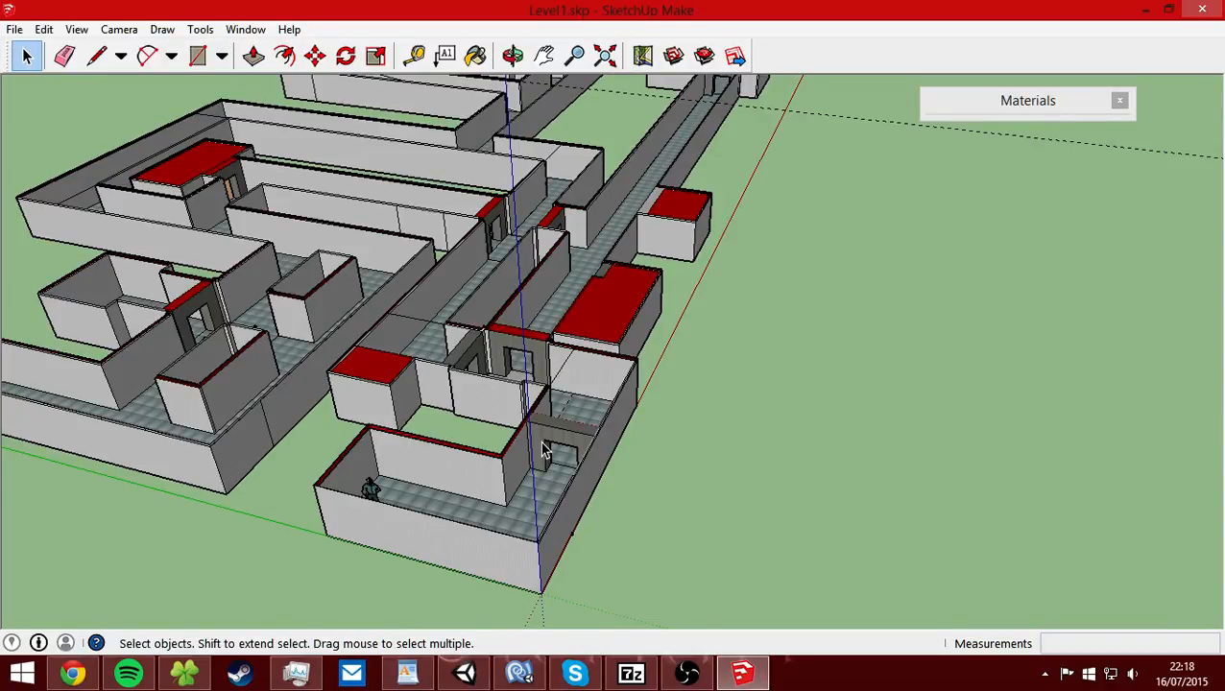
pyautogui.click(688, 674)
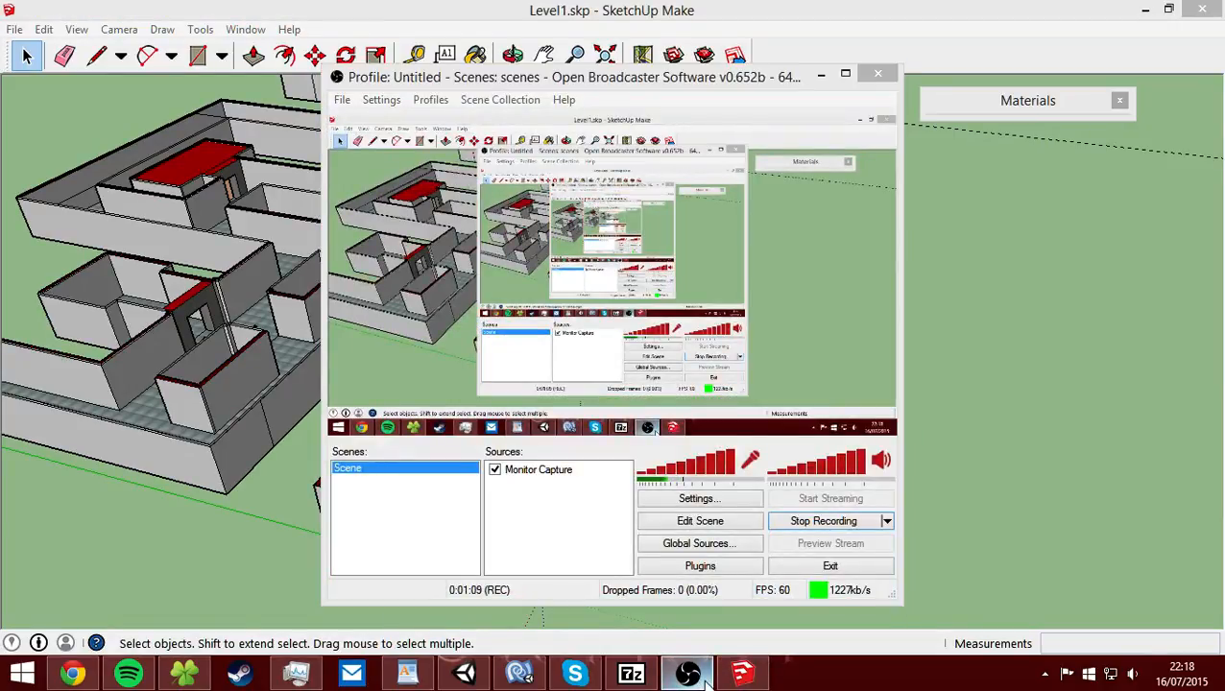
pyautogui.click(688, 674)
pyautogui.scroll(5, 680, 310)
pyautogui.scroll(-8, 680, 310)
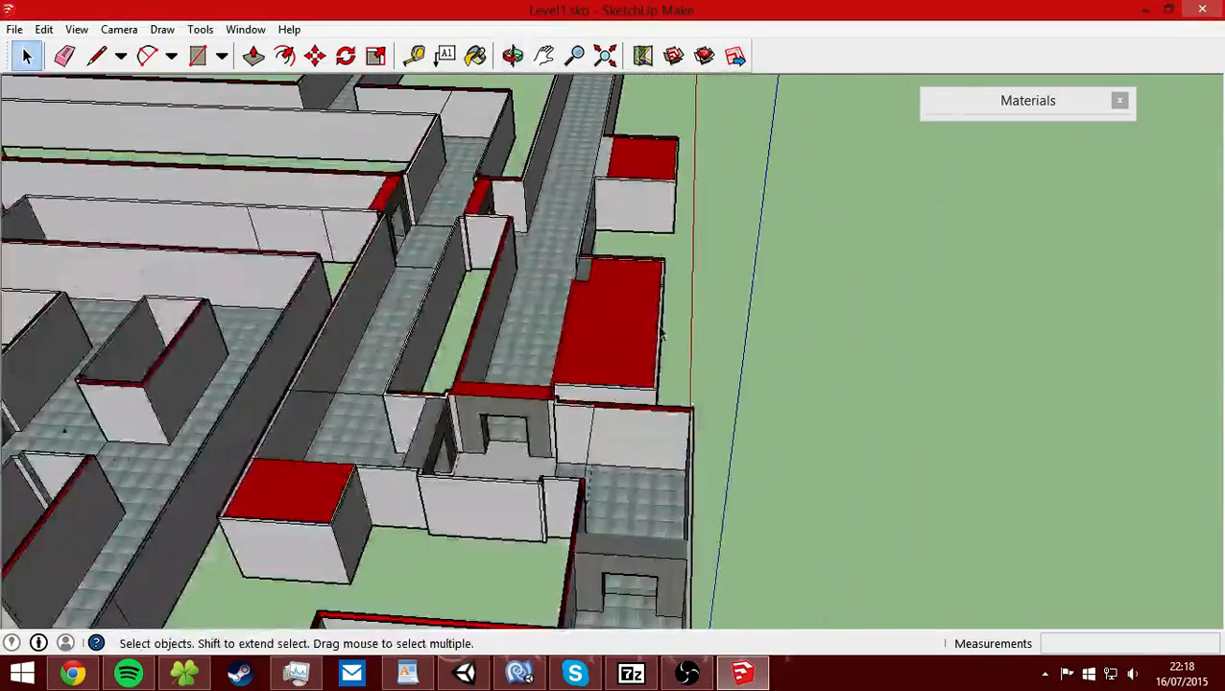
pyautogui.moveTo(575, 315); pyautogui.dragTo(596, 296, button='middle')
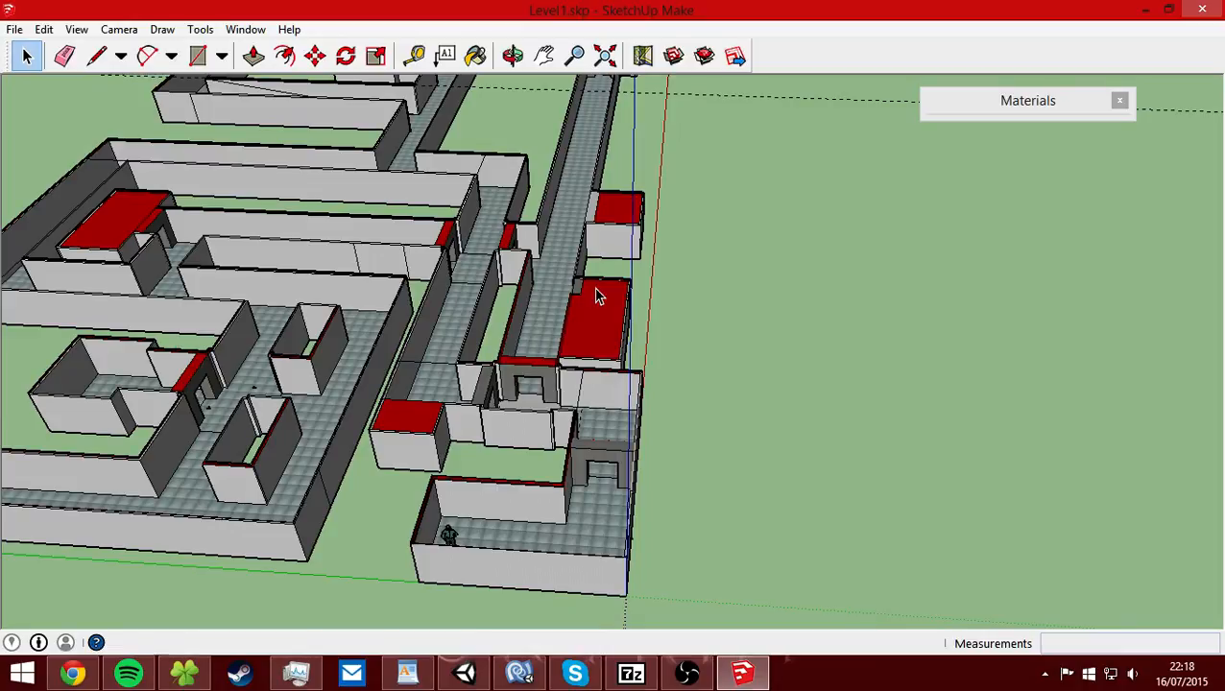
# Select the red roofs of the two side rooms beside the long corridor and examine the nearby rooms.
pyautogui.moveTo(706, 287); pyautogui.dragTo(562, 214, button='middle')
pyautogui.keyDown('shift'); pyautogui.moveTo(549, 317); pyautogui.dragTo(628, 360, button='middle'); pyautogui.keyUp('shift')
pyautogui.scroll(4, 565, 441)
pyautogui.scroll(1, 544, 456)
pyautogui.scroll(1, 504, 429)
pyautogui.scroll(-3, 629, 359)
pyautogui.click(678, 326)
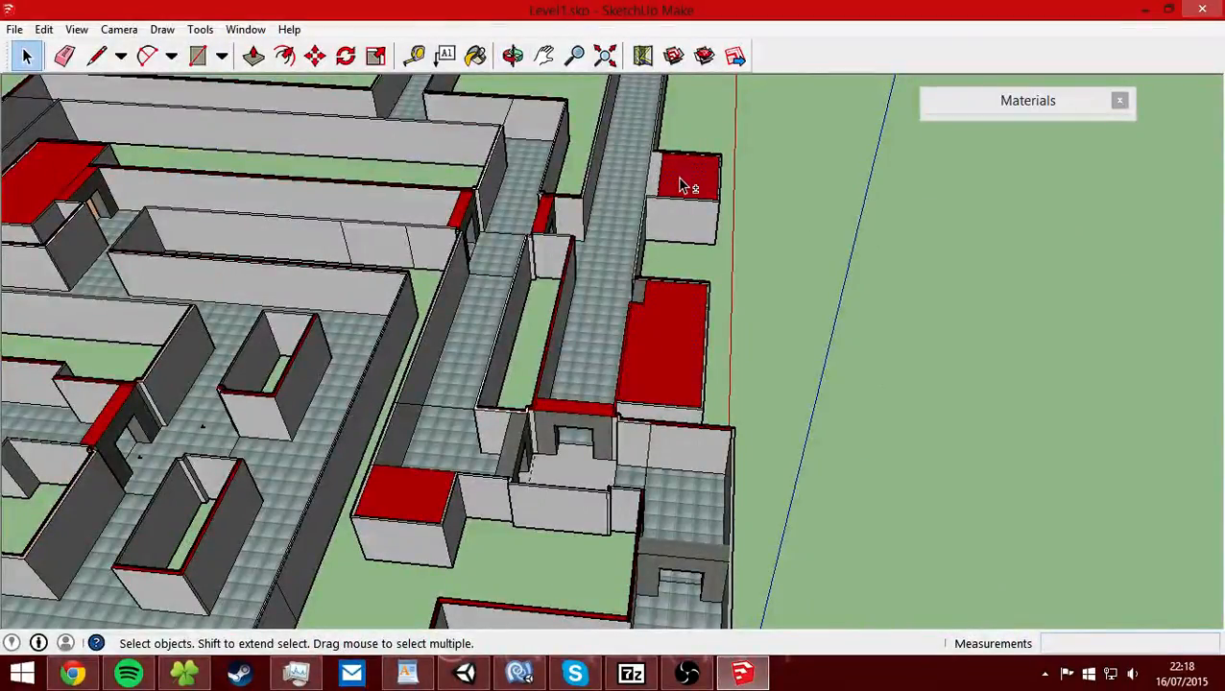
pyautogui.moveTo(664, 295); pyautogui.dragTo(283, 164, button='middle')
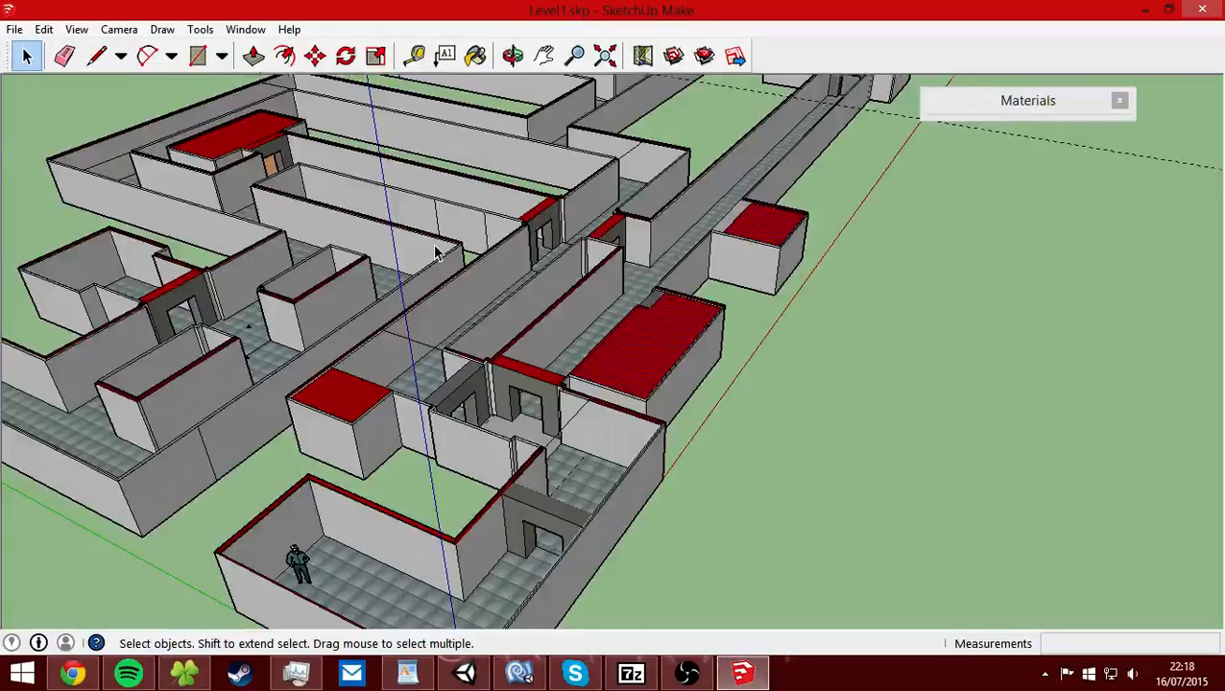
pyautogui.scroll(3, 451, 251)
pyautogui.scroll(-3, 478, 286)
pyautogui.moveTo(538, 321); pyautogui.dragTo(608, 429, button='middle')
pyautogui.keyDown('shift'); pyautogui.moveTo(256, 455); pyautogui.dragTo(499, 325, button='middle'); pyautogui.keyUp('shift')
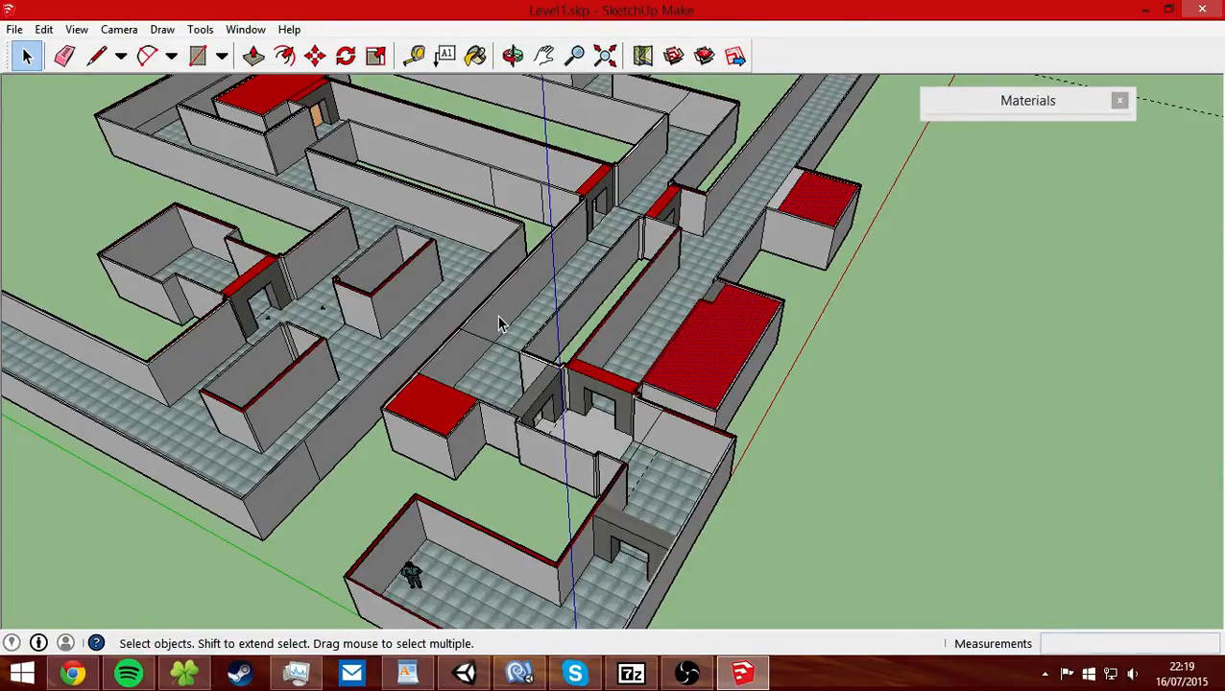
pyautogui.moveTo(496, 322); pyautogui.dragTo(490, 269, button='middle')
pyautogui.moveTo(625, 388); pyautogui.dragTo(508, 394, button='middle')
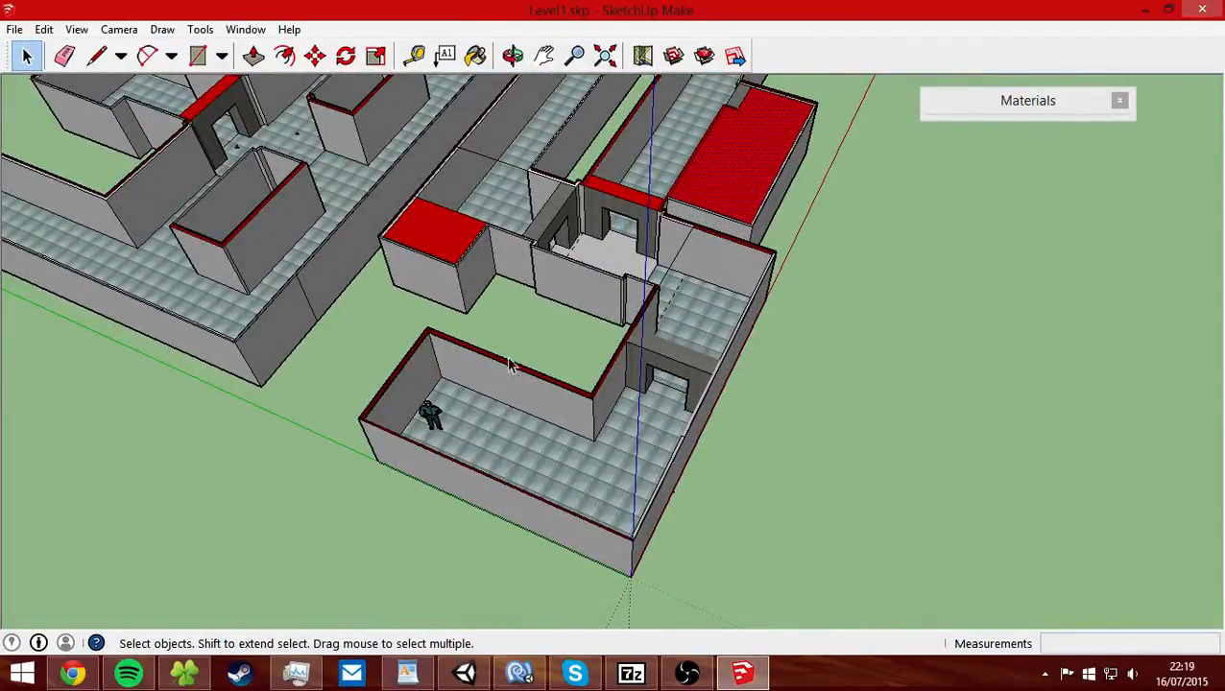
# Examine the layout of the whole level, from the start room through the corridors to the far rooms.
pyautogui.keyDown('shift'); pyautogui.moveTo(580, 199); pyautogui.dragTo(566, 315, button='middle'); pyautogui.keyUp('shift')
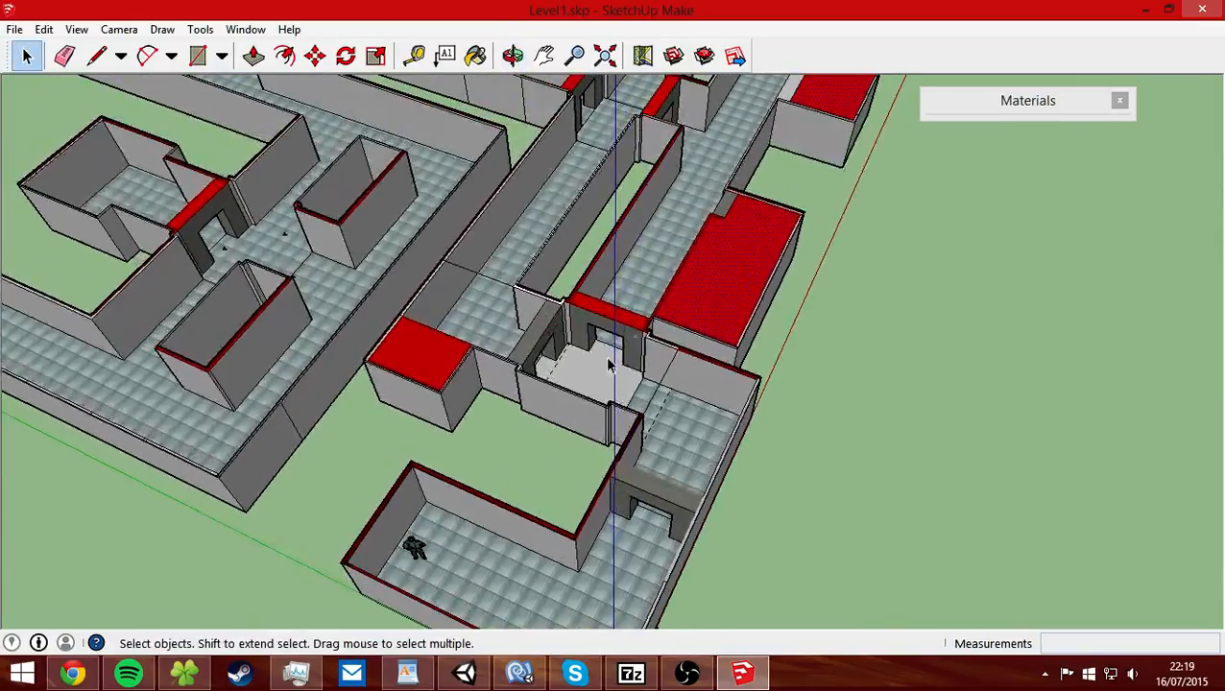
pyautogui.moveTo(614, 238); pyautogui.dragTo(445, 516, button='middle')
pyautogui.scroll(-4, 607, 267)
pyautogui.moveTo(425, 250)
pyautogui.keyDown('shift'); pyautogui.mouseDown(button='middle')
pyautogui.moveTo(528, 280)
pyautogui.moveTo(528, 423)
pyautogui.mouseUp(button='middle'); pyautogui.keyUp('shift')
pyautogui.keyDown('shift'); pyautogui.moveTo(421, 588); pyautogui.dragTo(424, 341, button='middle'); pyautogui.keyUp('shift')
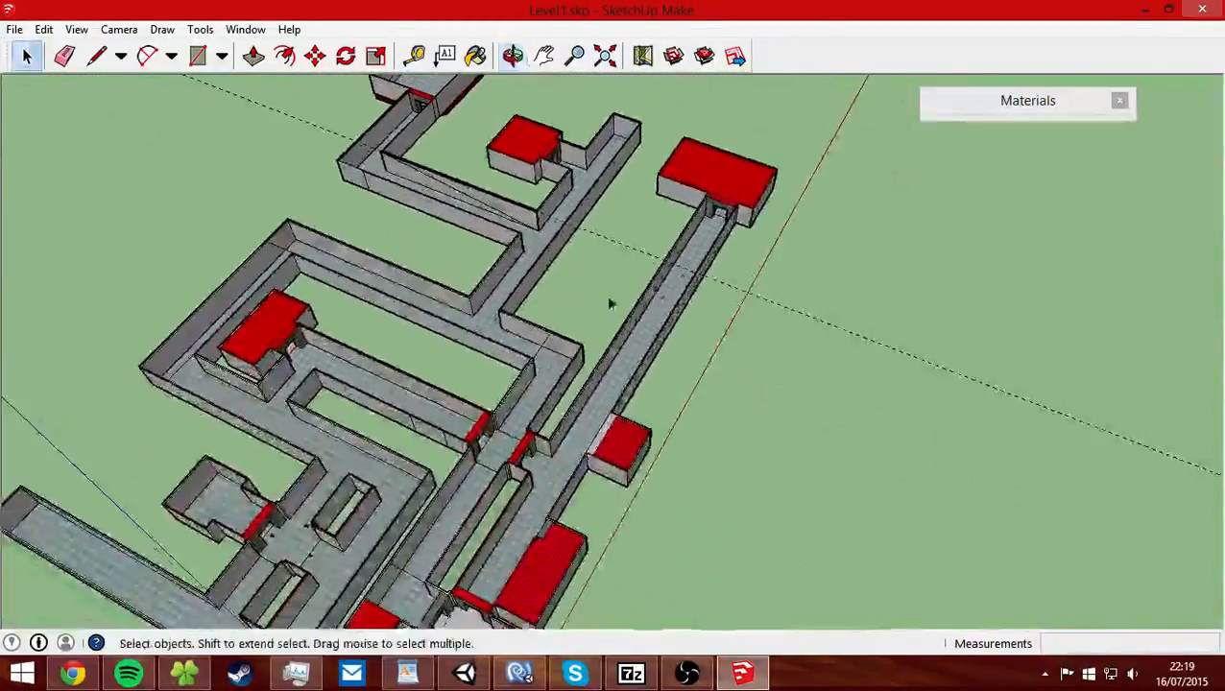
pyautogui.keyDown('shift'); pyautogui.moveTo(294, 417); pyautogui.dragTo(626, 223, button='middle'); pyautogui.keyUp('shift')
pyautogui.scroll(7, 669, 375)
pyautogui.moveTo(610, 371)
pyautogui.keyDown('shift'); pyautogui.mouseDown(button='middle')
pyautogui.moveTo(640, 424)
pyautogui.moveTo(842, 382)
pyautogui.moveTo(573, 402)
pyautogui.moveTo(569, 364)
pyautogui.mouseUp(button='middle'); pyautogui.keyUp('shift')
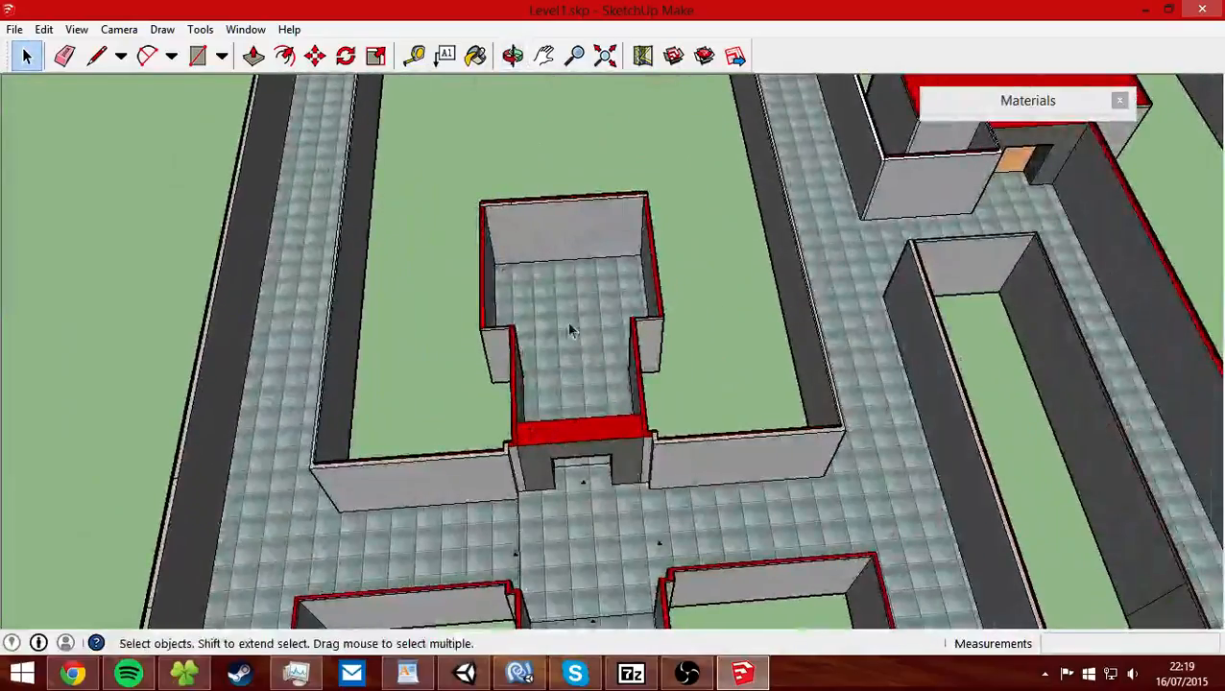
pyautogui.scroll(-3, 495, 377)
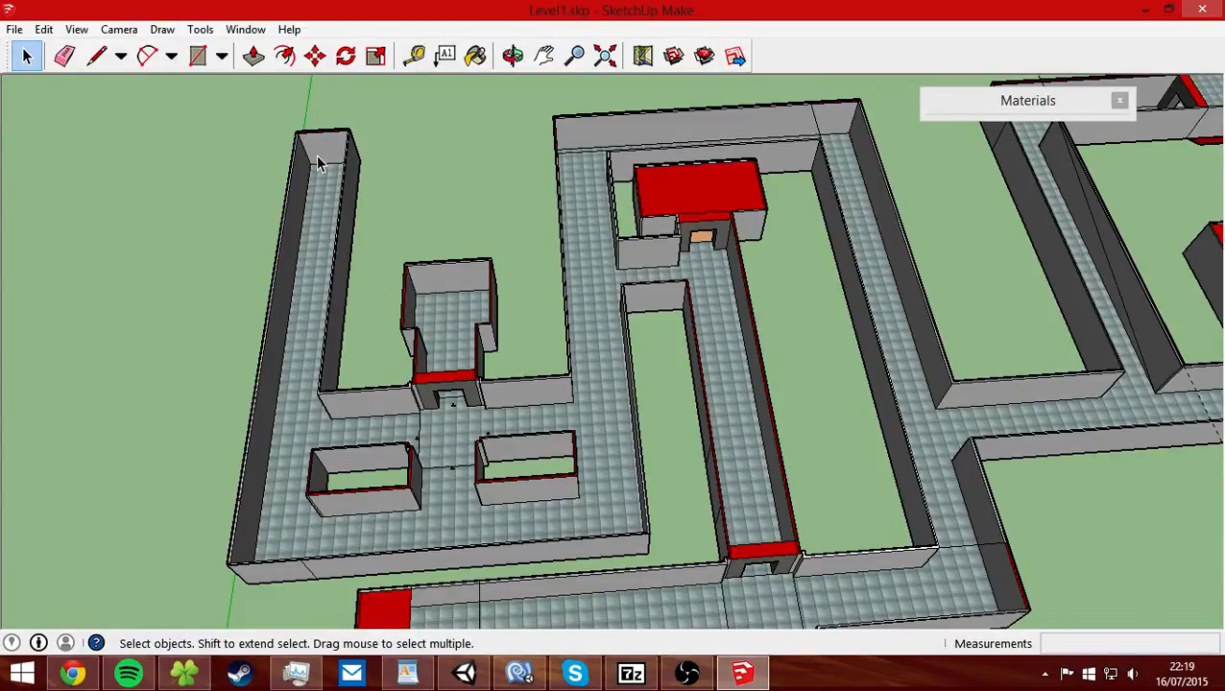
pyautogui.moveTo(711, 394)
pyautogui.mouseDown(button='middle')
pyautogui.moveTo(944, 410)
pyautogui.moveTo(960, 319)
pyautogui.moveTo(732, 319)
pyautogui.moveTo(1009, 287)
pyautogui.moveTo(938, 429)
pyautogui.mouseUp(button='middle')
pyautogui.moveTo(845, 470)
pyautogui.mouseDown(button='middle')
pyautogui.moveTo(439, 404)
pyautogui.moveTo(629, 352)
pyautogui.mouseUp(button='middle')
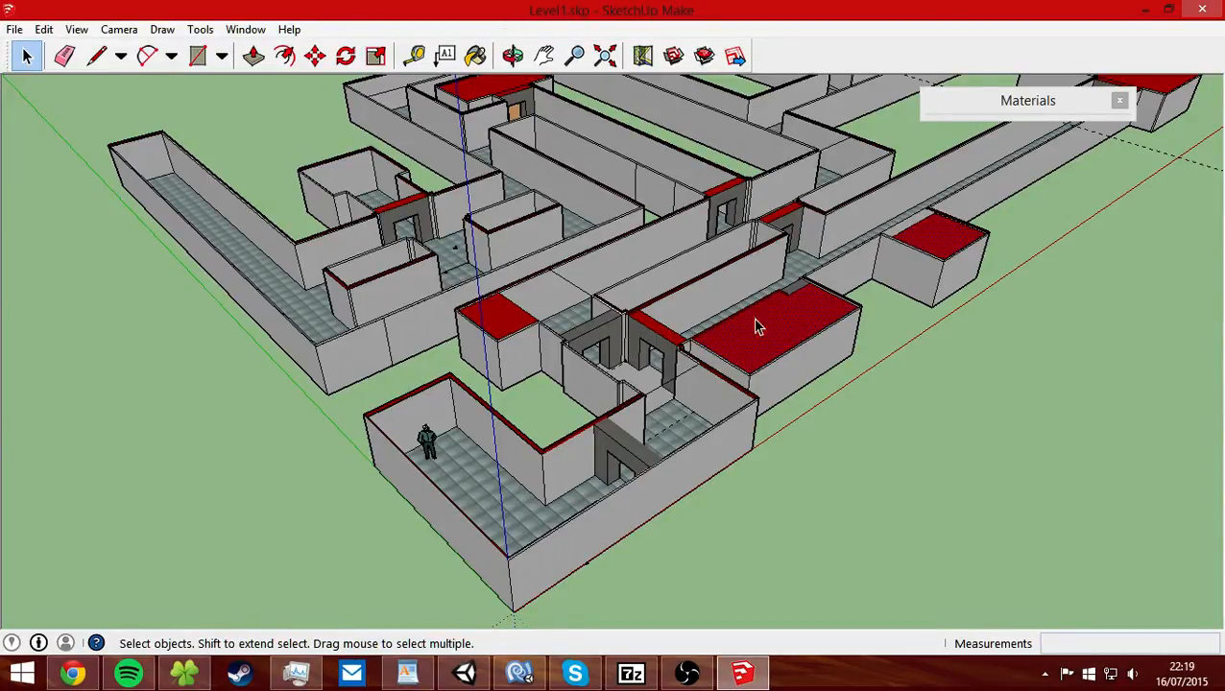
pyautogui.click(687, 675)
pyautogui.click(686, 675)
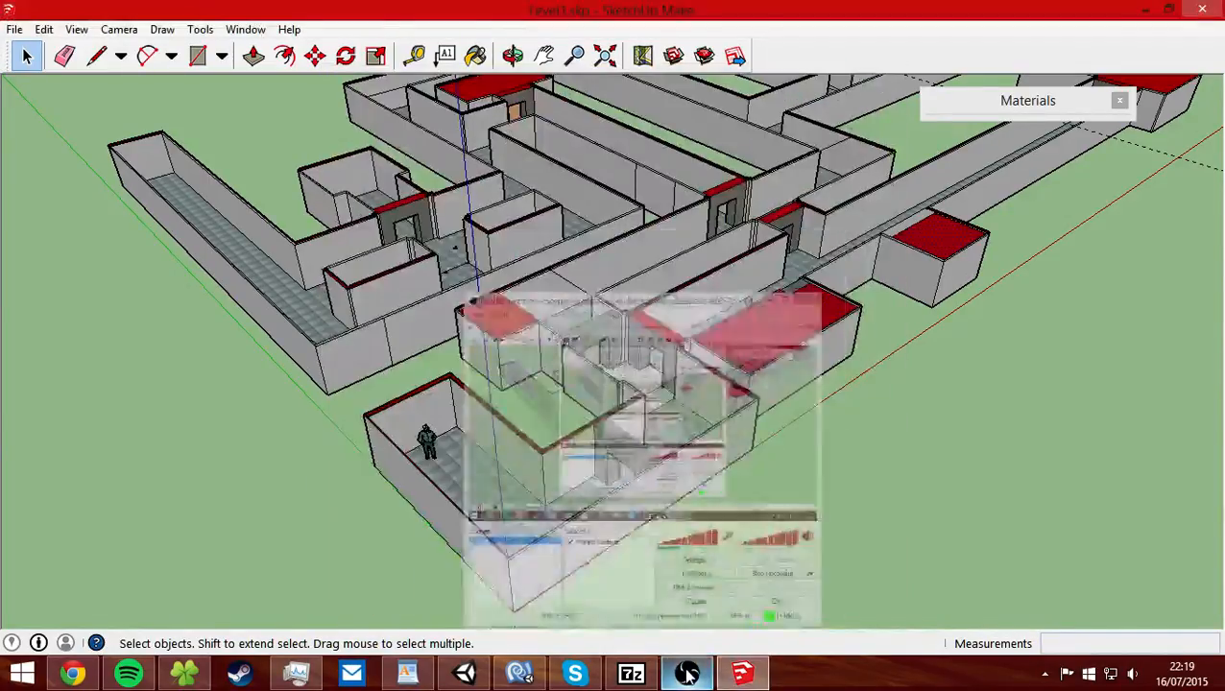
pyautogui.moveTo(736, 522)
pyautogui.mouseDown(button='middle')
pyautogui.moveTo(541, 413)
pyautogui.moveTo(555, 438)
pyautogui.moveTo(680, 319)
pyautogui.moveTo(633, 355)
pyautogui.mouseUp(button='middle')
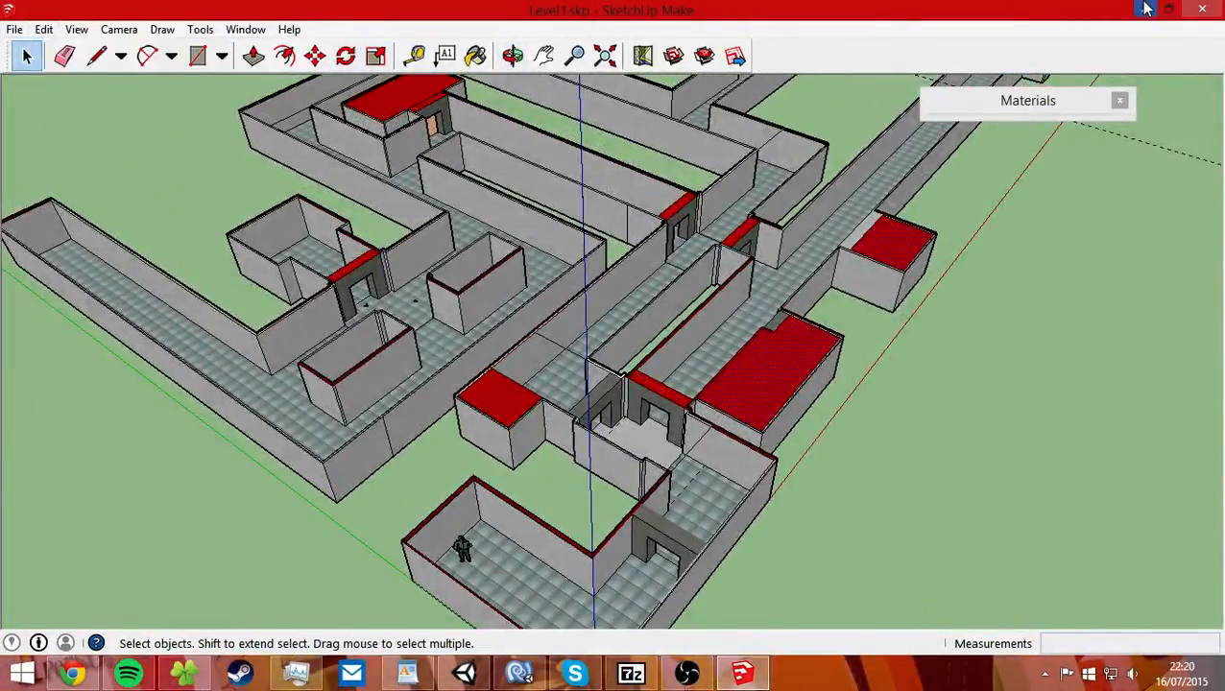
# Switch to the Unity project and assign Default-Skybox as the scene's skybox in the environment lighting.
pyautogui.click(1144, 9)
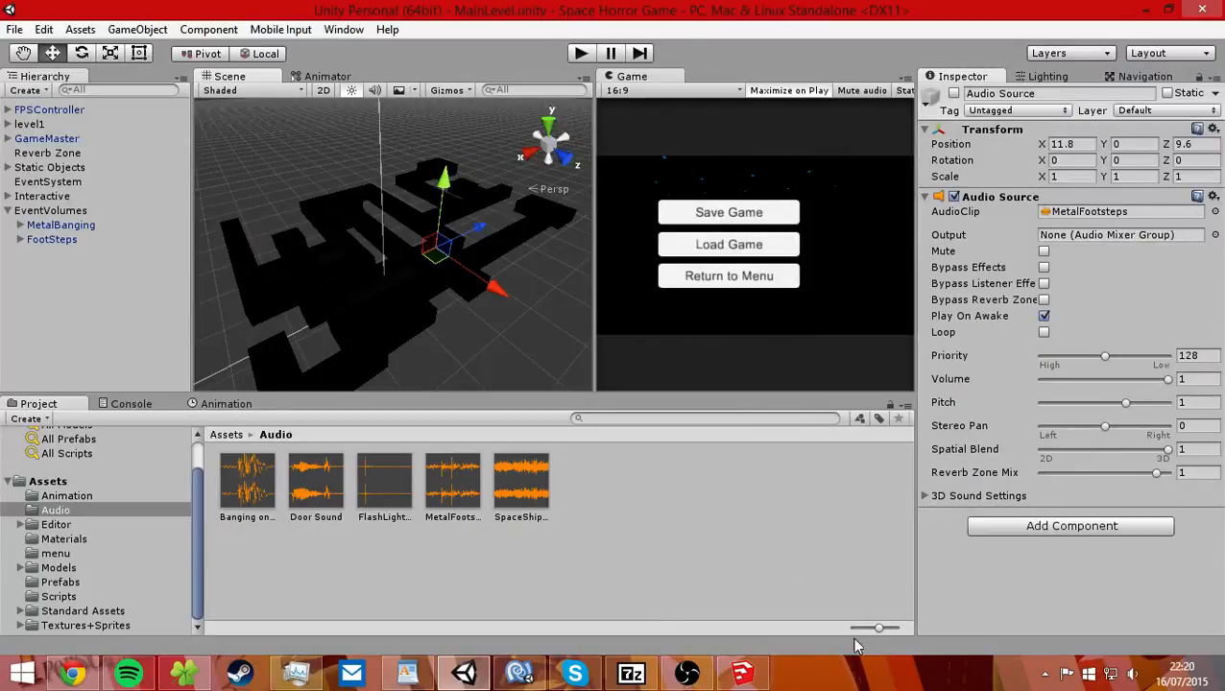
pyautogui.moveTo(374, 314); pyautogui.dragTo(410, 293, button='middle')
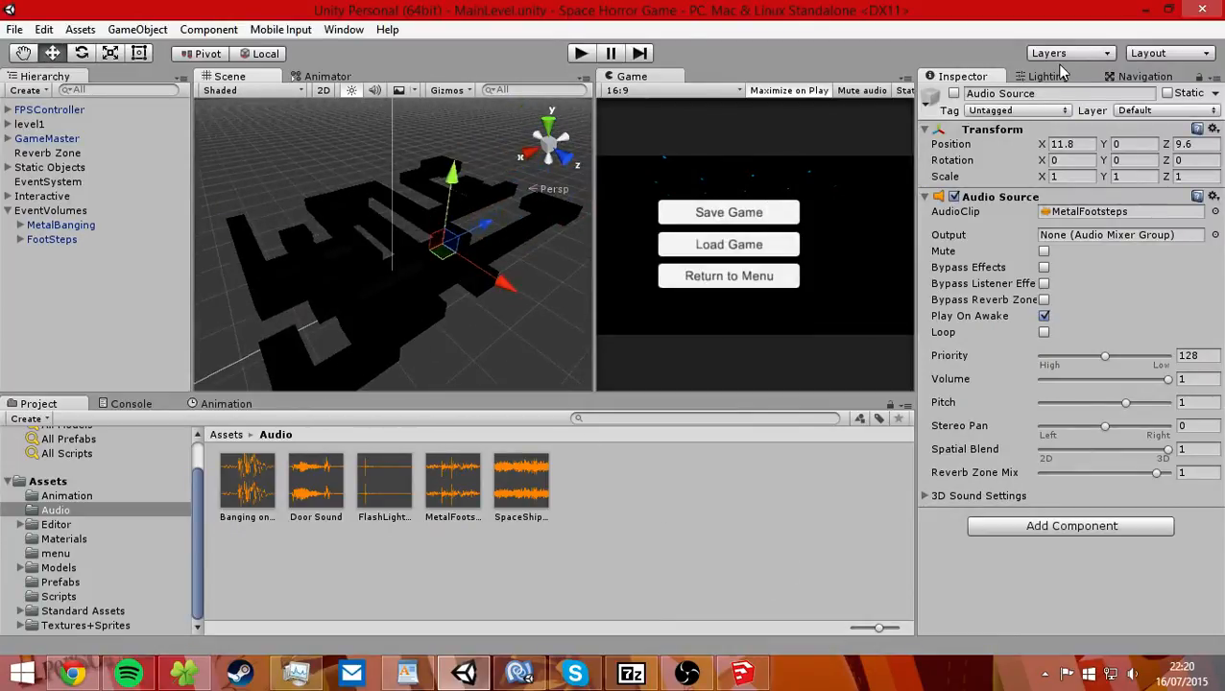
pyautogui.click(1054, 76)
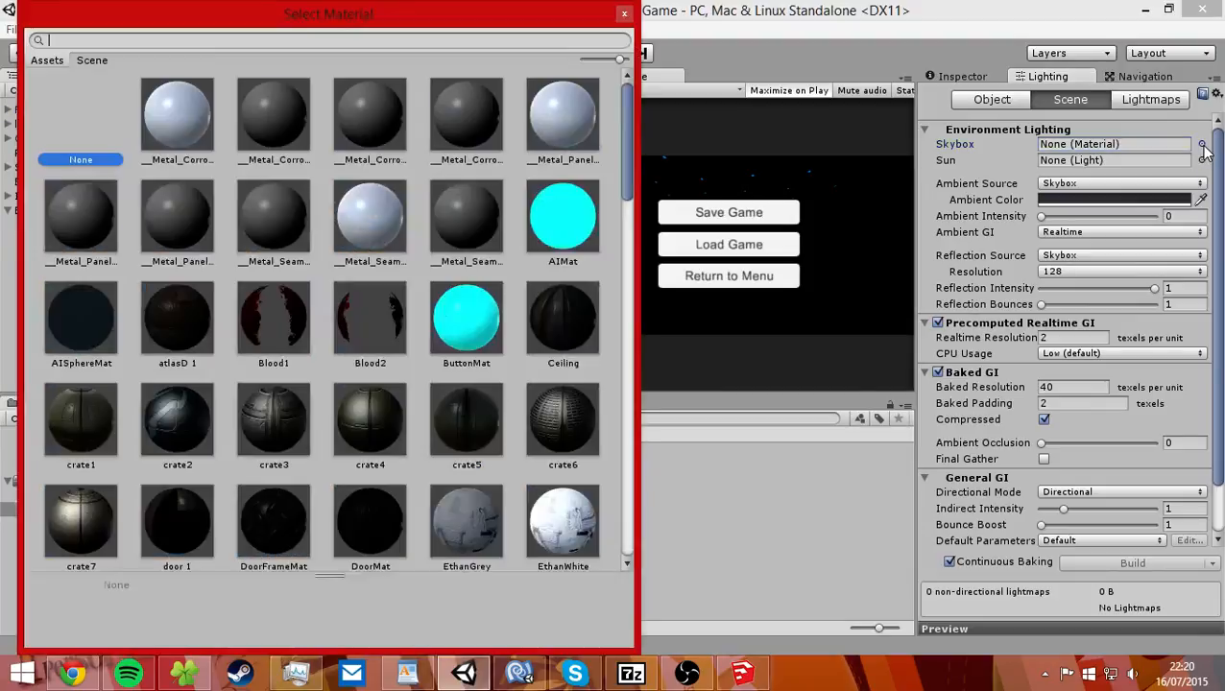
pyautogui.click(1201, 144)
pyautogui.write('sky')
pyautogui.press('Down')
pyautogui.press('Return')
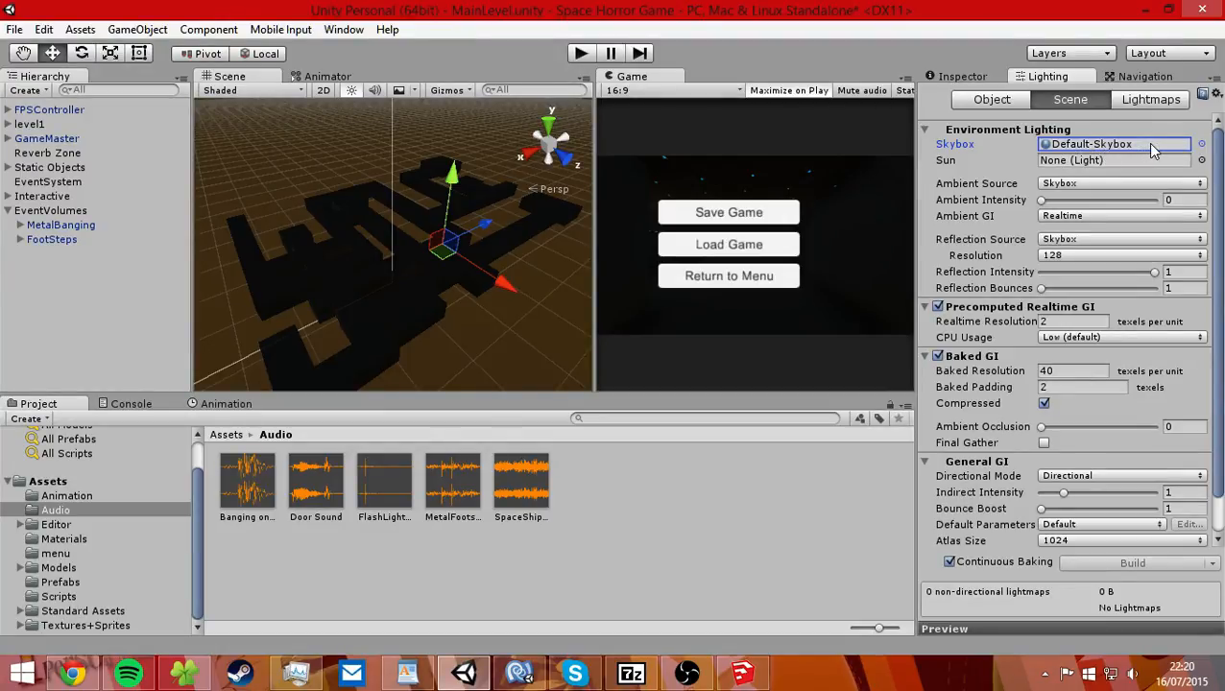
pyautogui.moveTo(361, 193); pyautogui.dragTo(433, 276, button='middle')
pyautogui.keyDown('alt'); pyautogui.moveTo(433, 275); pyautogui.dragTo(451, 307); pyautogui.keyUp('alt')
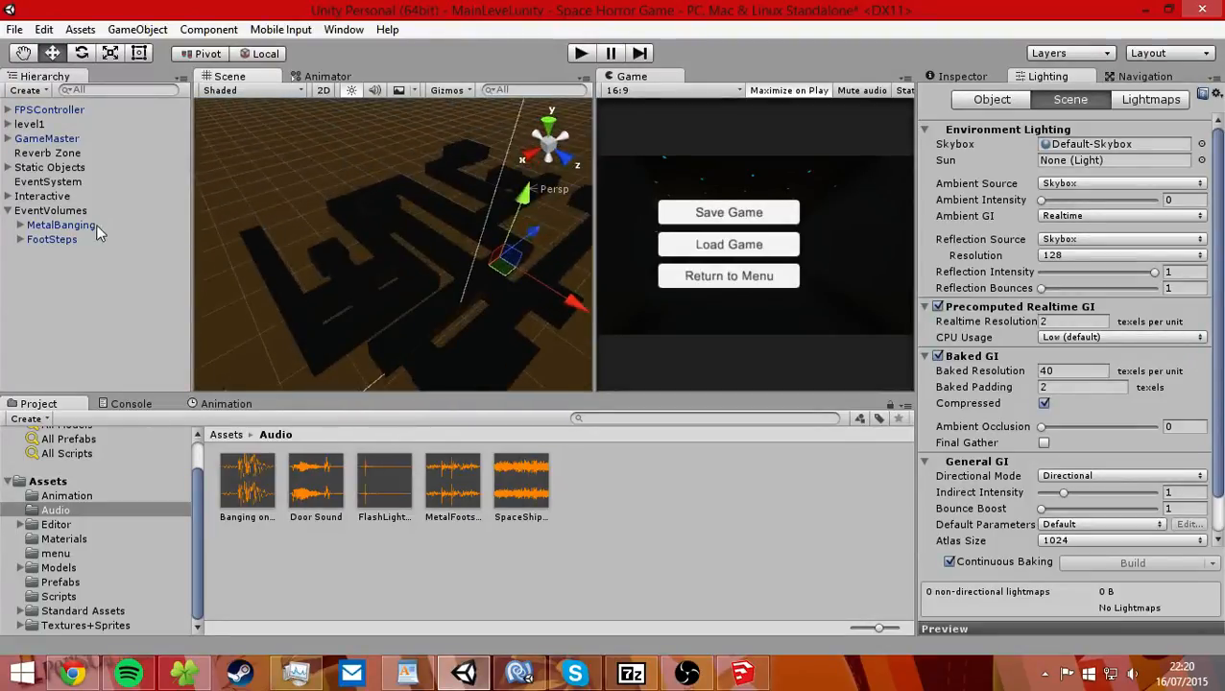
# Collapse the EventVolumes group and select the level1 mesh ID272 in the scene.
pyautogui.click(9, 212)
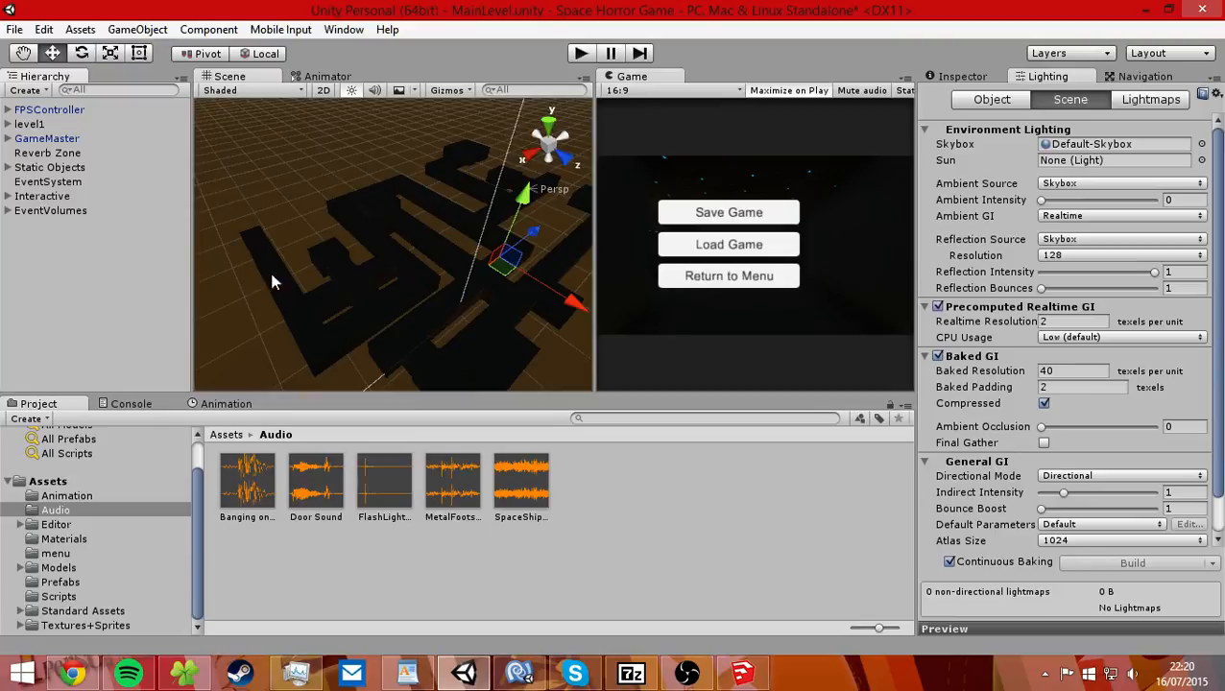
pyautogui.click(424, 316)
pyautogui.scroll(3, 424, 316)
pyautogui.click(418, 316)
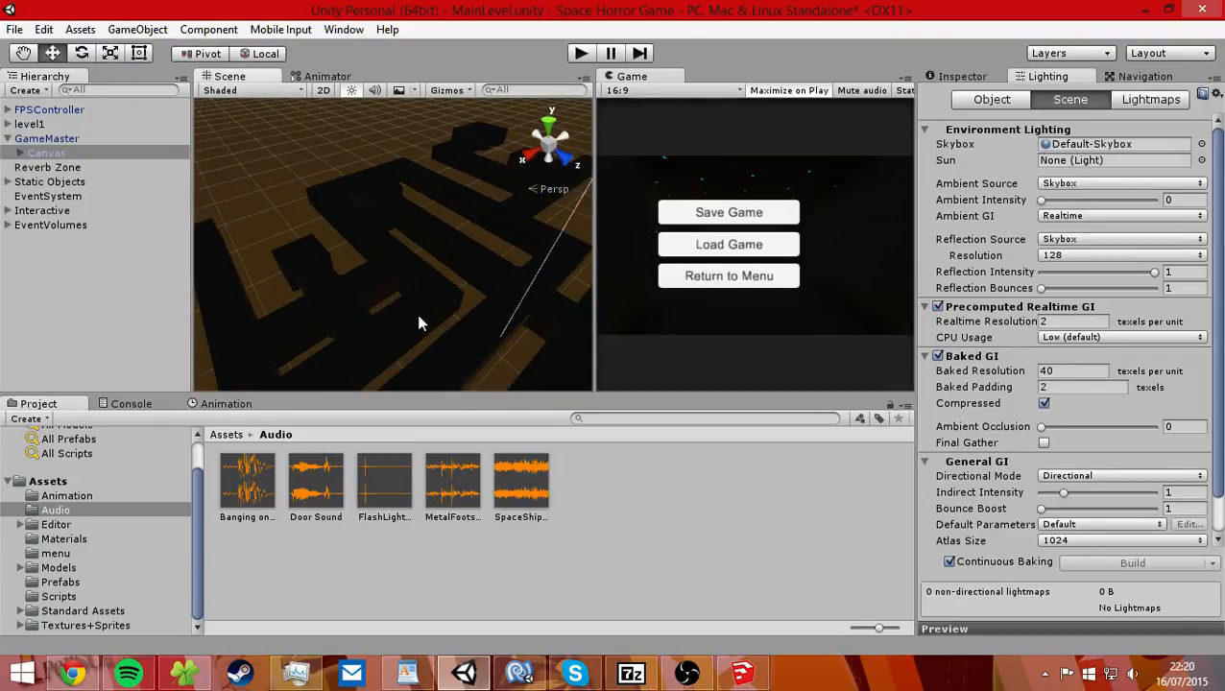
pyautogui.scroll(3, 419, 321)
pyautogui.moveTo(395, 315); pyautogui.dragTo(361, 235, button='middle')
pyautogui.moveTo(361, 235); pyautogui.dragTo(515, 295, button='right')
pyautogui.moveTo(514, 295); pyautogui.dragTo(474, 242, button='middle')
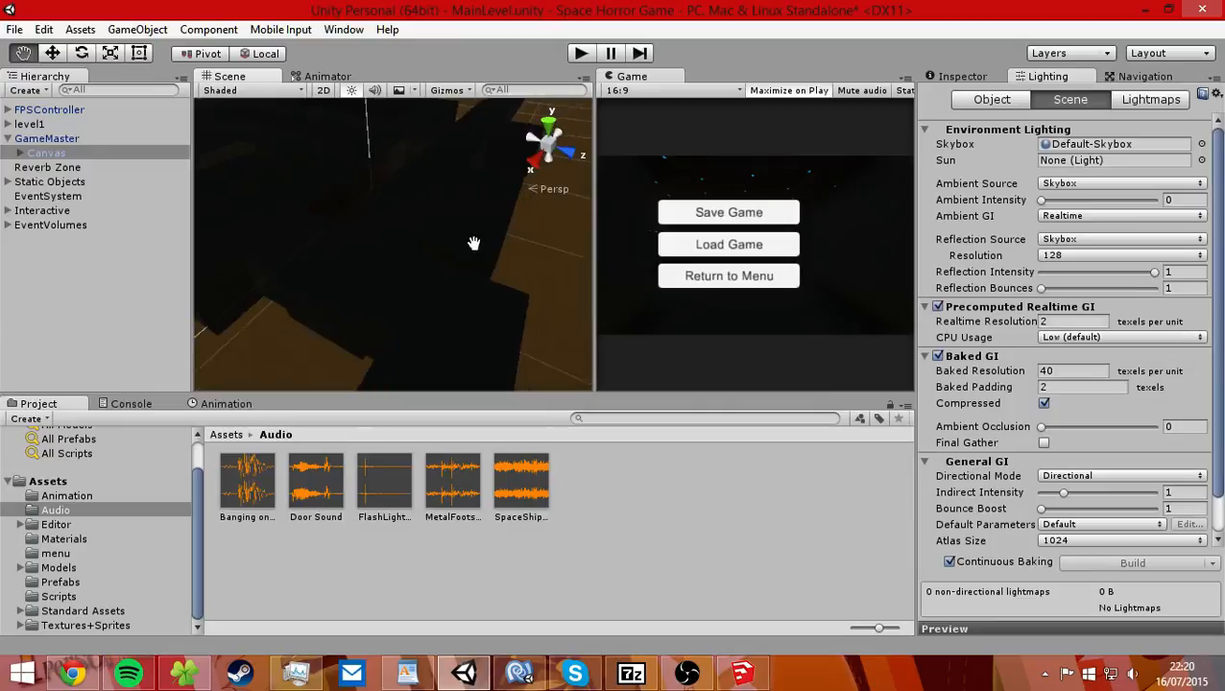
pyautogui.click(455, 237)
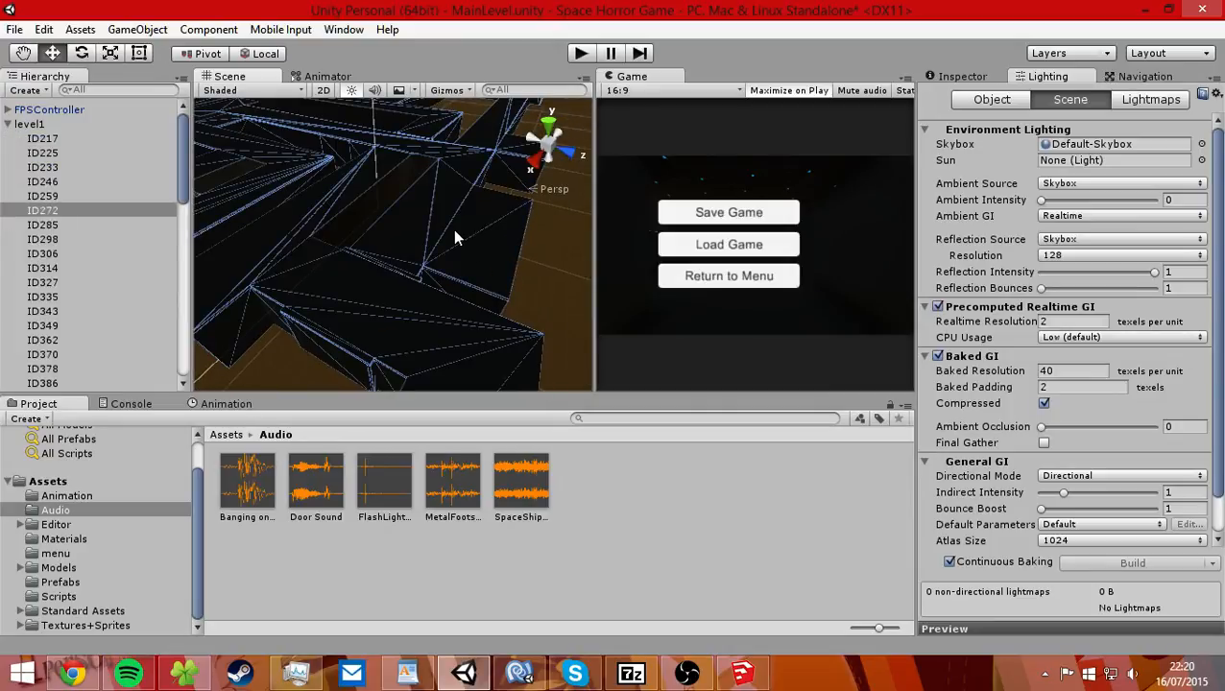
# Deactivate the ID272 mesh and inspect the level without it.
pyautogui.click(962, 77)
pyautogui.click(952, 95)
pyautogui.moveTo(426, 243); pyautogui.dragTo(441, 349, button='middle')
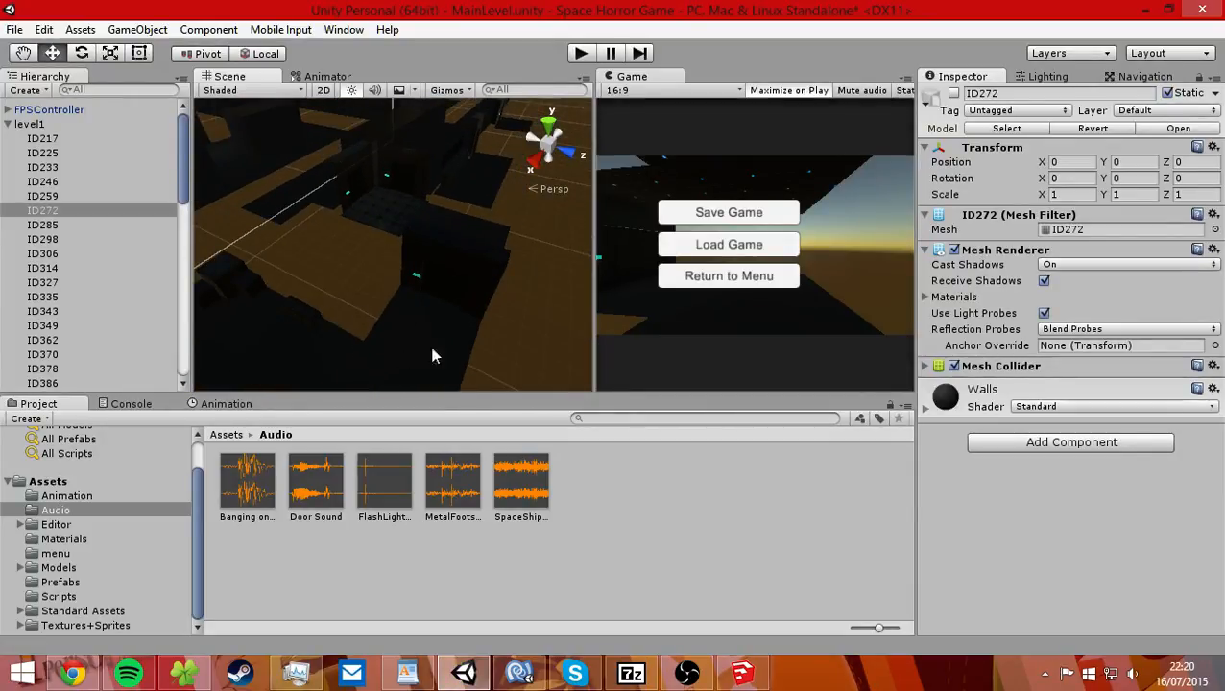
pyautogui.scroll(-5, 427, 211)
pyautogui.moveTo(426, 213); pyautogui.dragTo(432, 275, button='middle')
pyautogui.moveTo(432, 275); pyautogui.dragTo(377, 305, button='right')
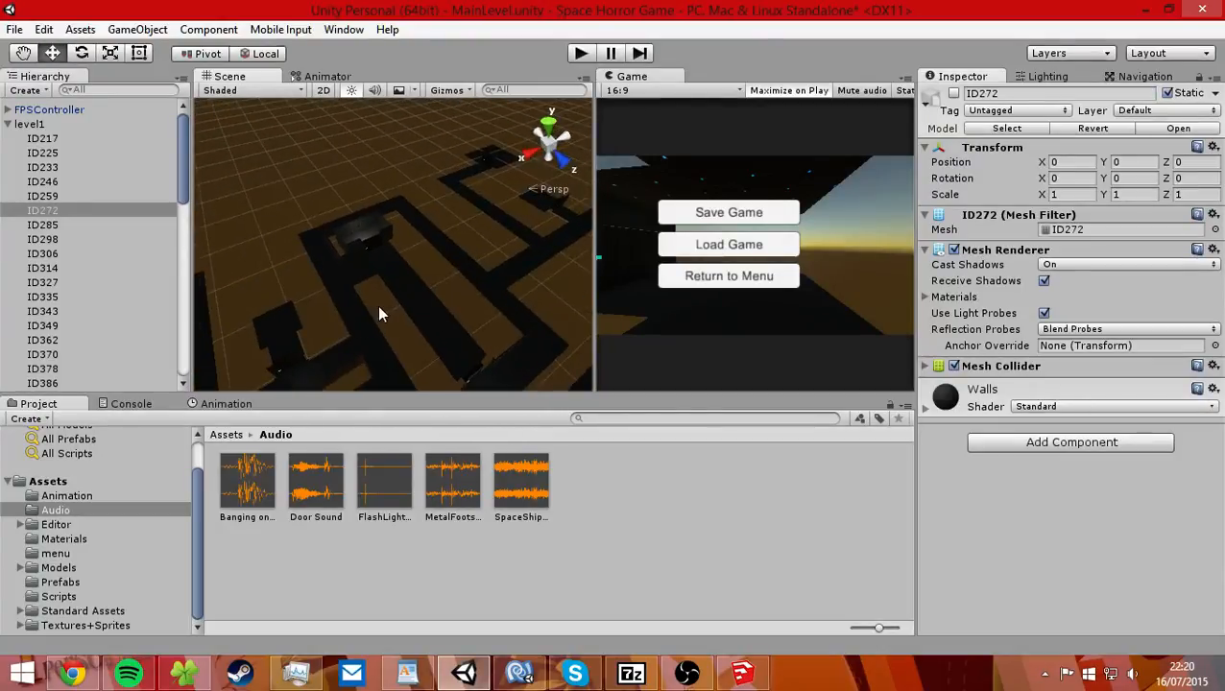
pyautogui.scroll(4, 377, 306)
pyautogui.moveTo(419, 311); pyautogui.dragTo(454, 295, button='middle')
pyautogui.moveTo(454, 295); pyautogui.dragTo(433, 242, button='right')
pyautogui.press('f')
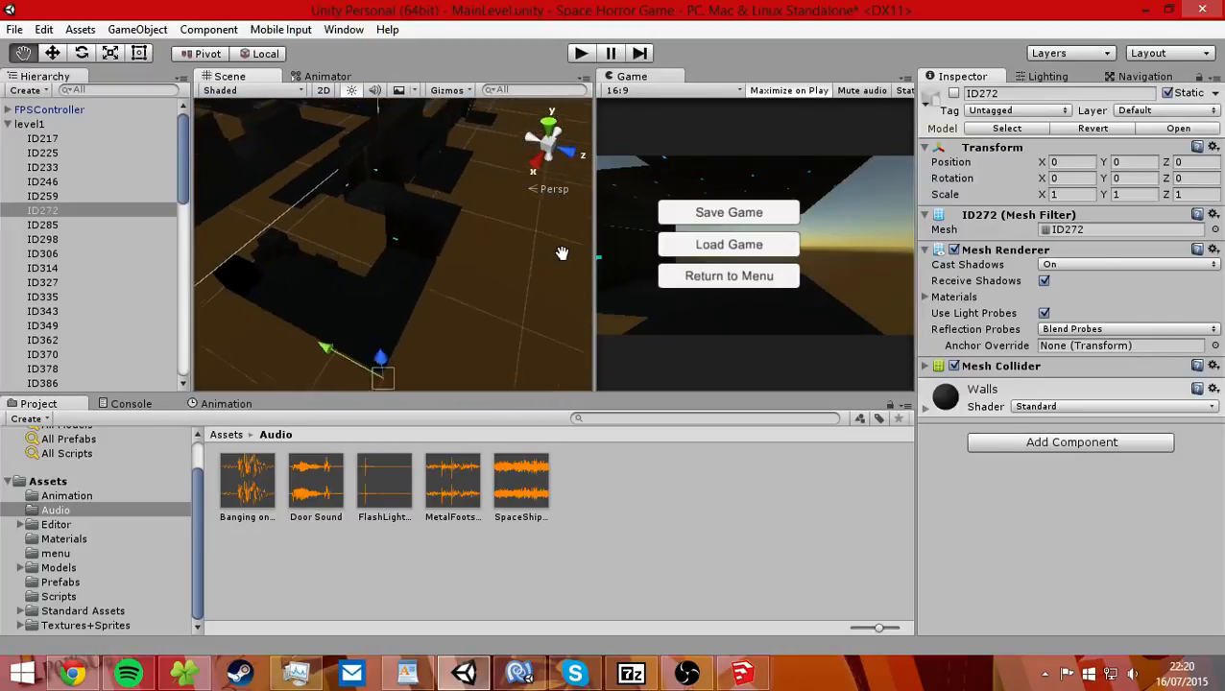
# Toggle the active state of ID272 to compare the level with and without that mesh.
pyautogui.click(953, 93)
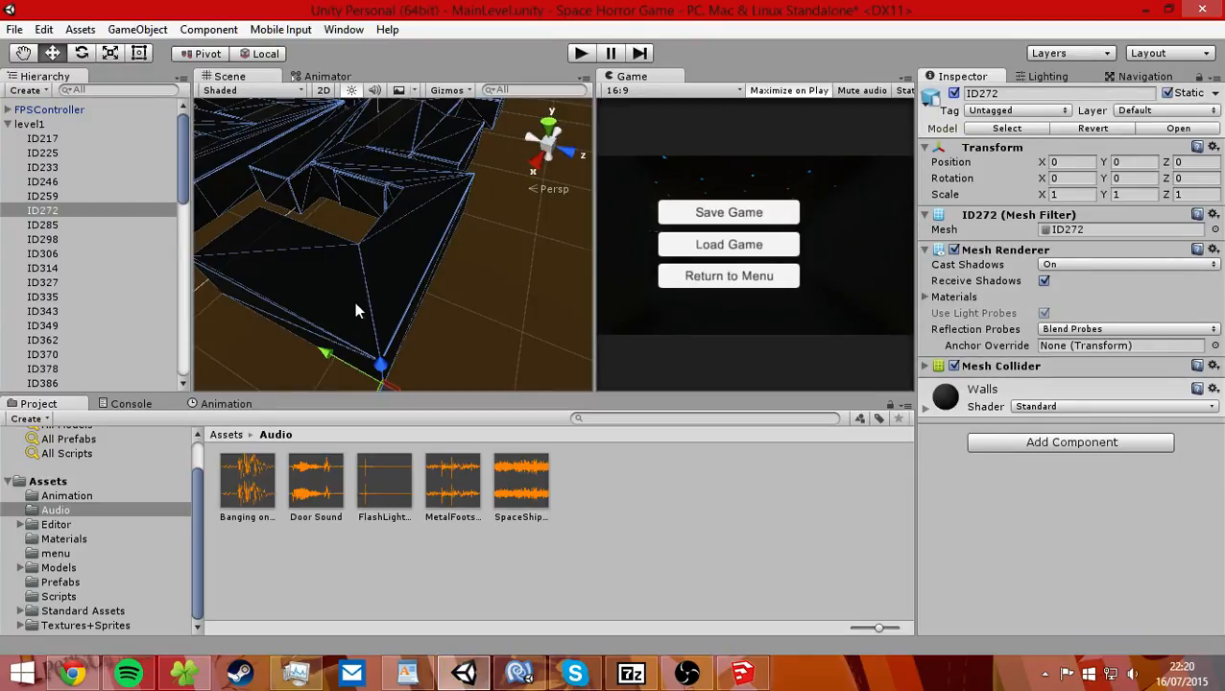
pyautogui.click(953, 93)
pyautogui.scroll(-4, 407, 223)
pyautogui.moveTo(407, 223); pyautogui.dragTo(410, 268, button='middle')
pyautogui.moveTo(329, 277); pyautogui.dragTo(355, 263, button='middle')
pyautogui.click(953, 93)
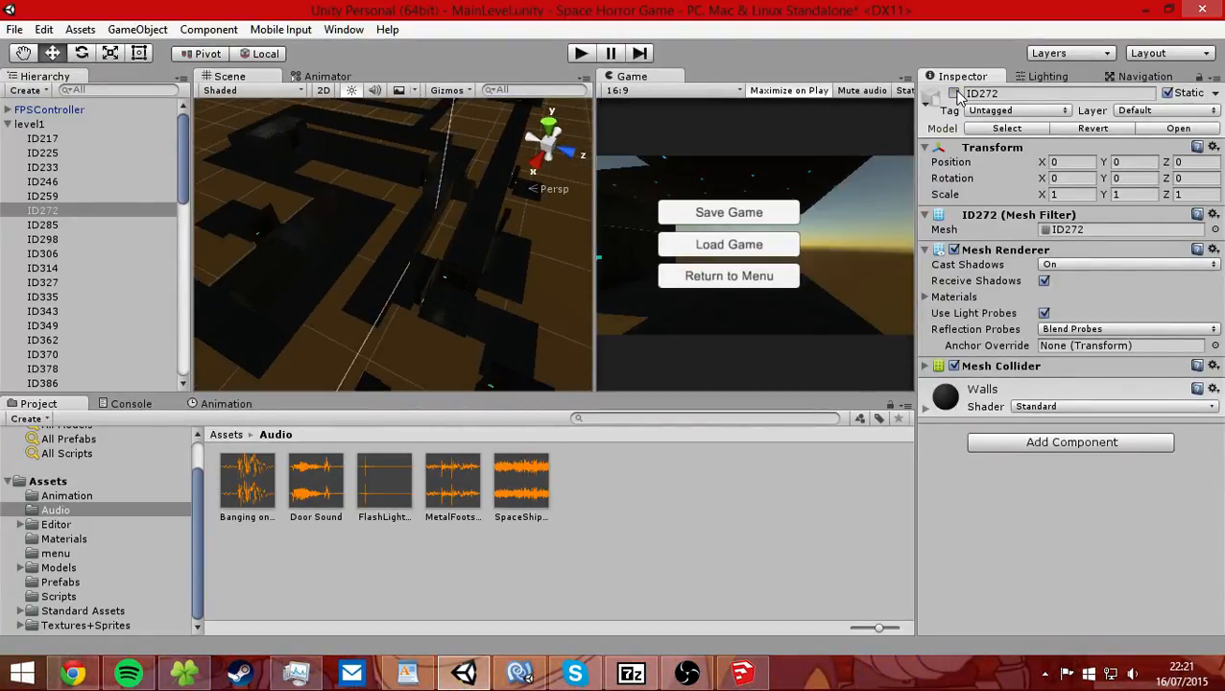
# Collapse the level1 group in the hierarchy and view the level with the ID272 mesh active.
pyautogui.scroll(5, 398, 212)
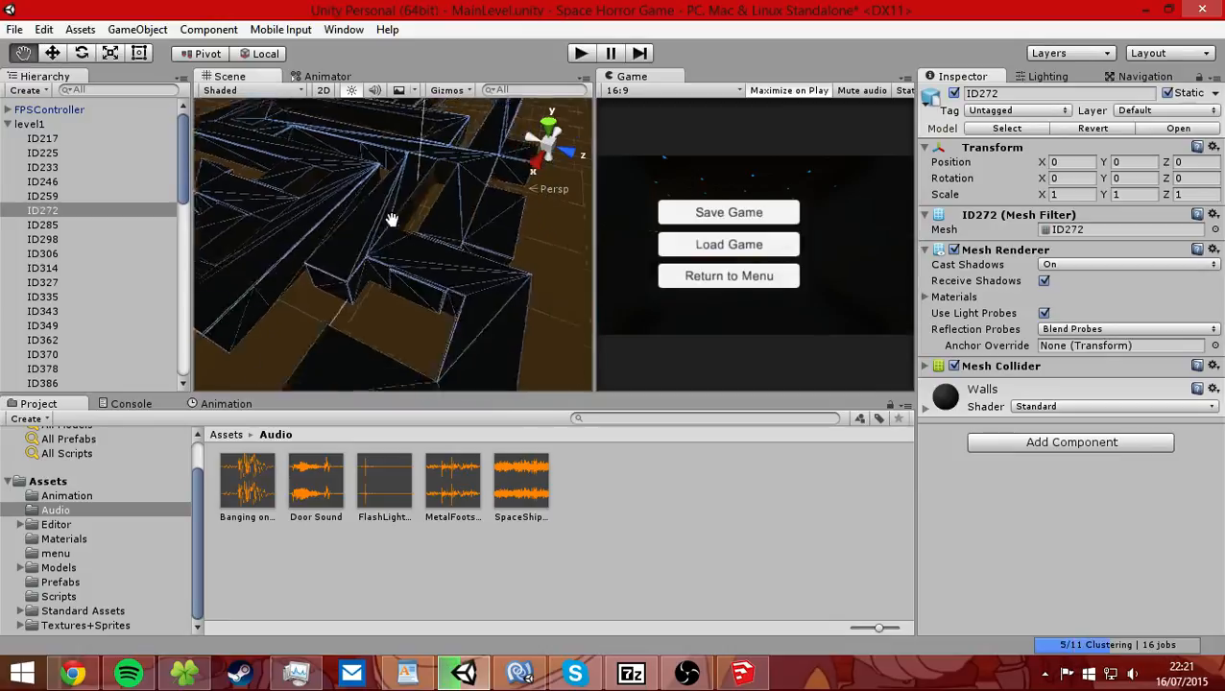
pyautogui.click(7, 123)
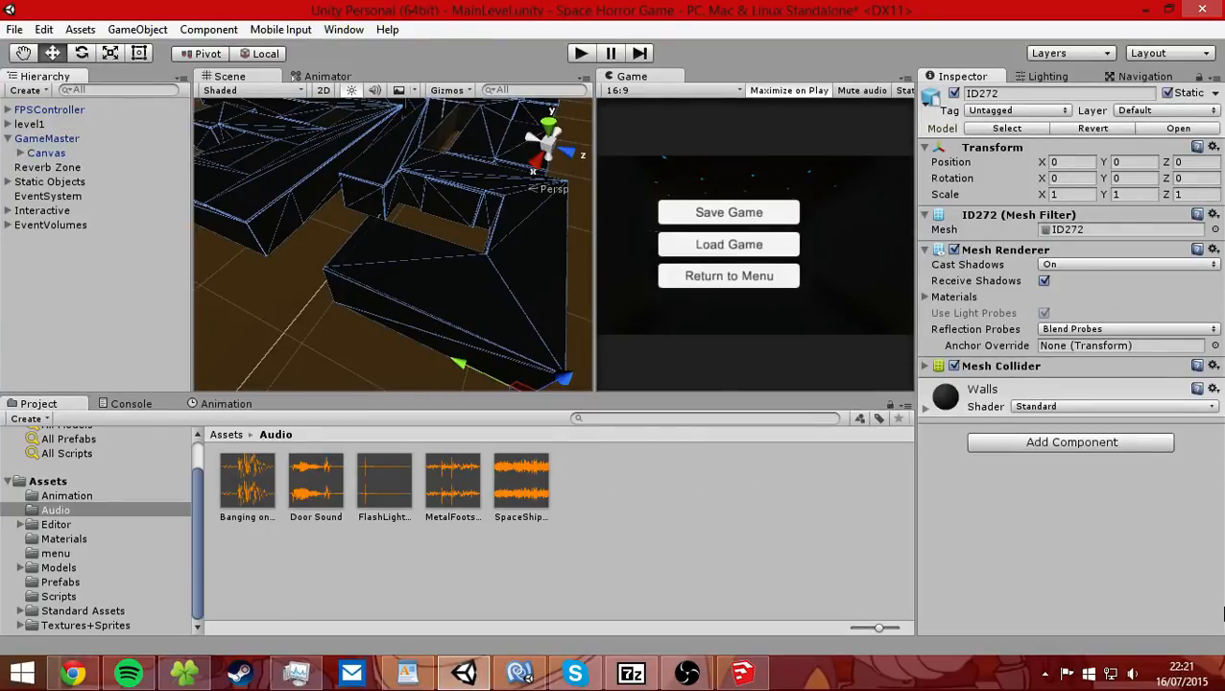
pyautogui.moveTo(493, 304); pyautogui.dragTo(467, 307, button='middle')
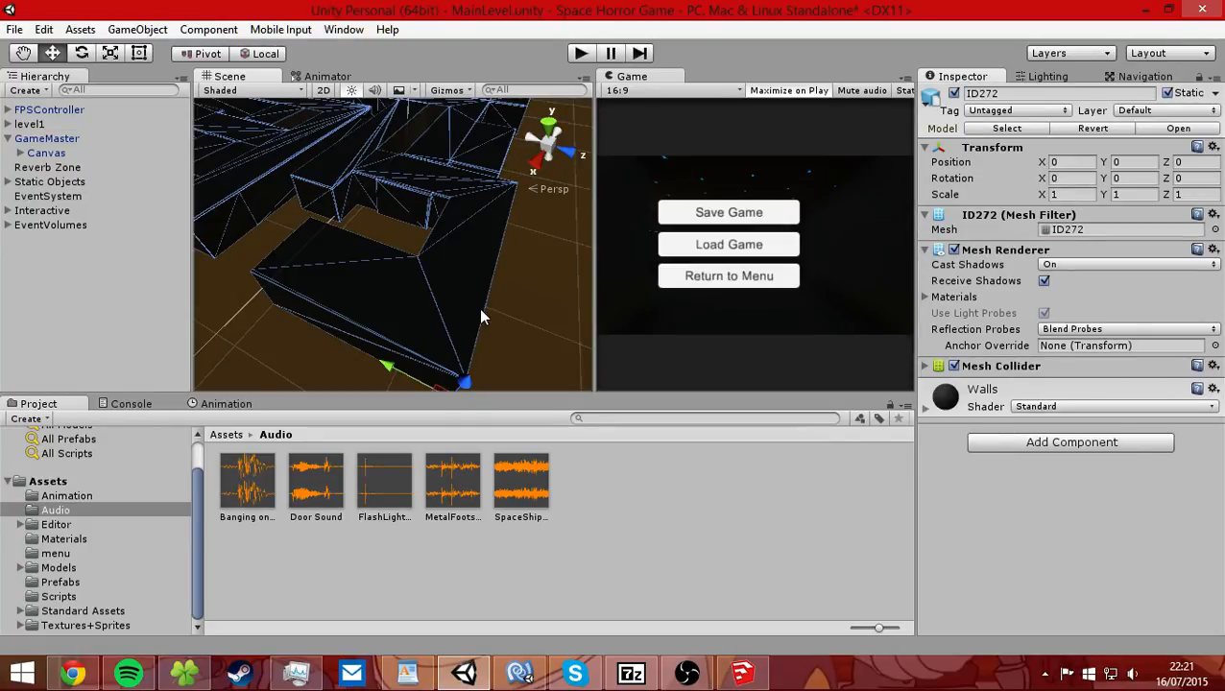
# Mute the MetalFootsteps Chrome audio in the Windows volume mixer and return to Unity.
pyautogui.click(688, 674)
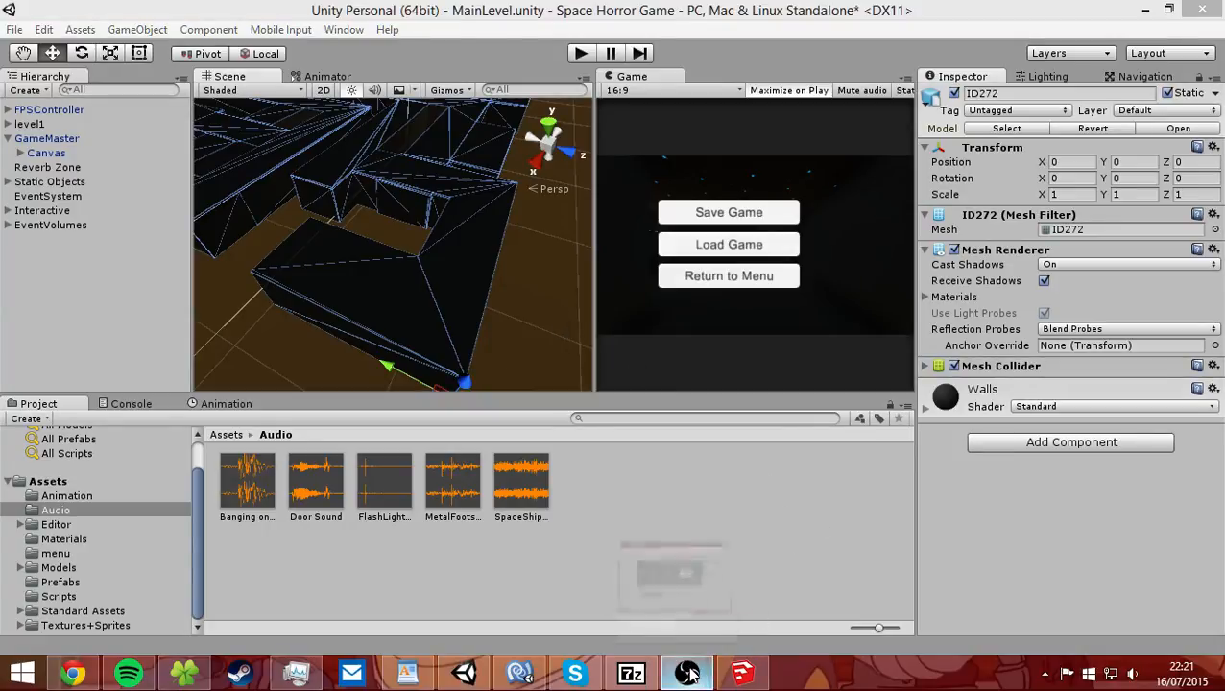
pyautogui.click(687, 674)
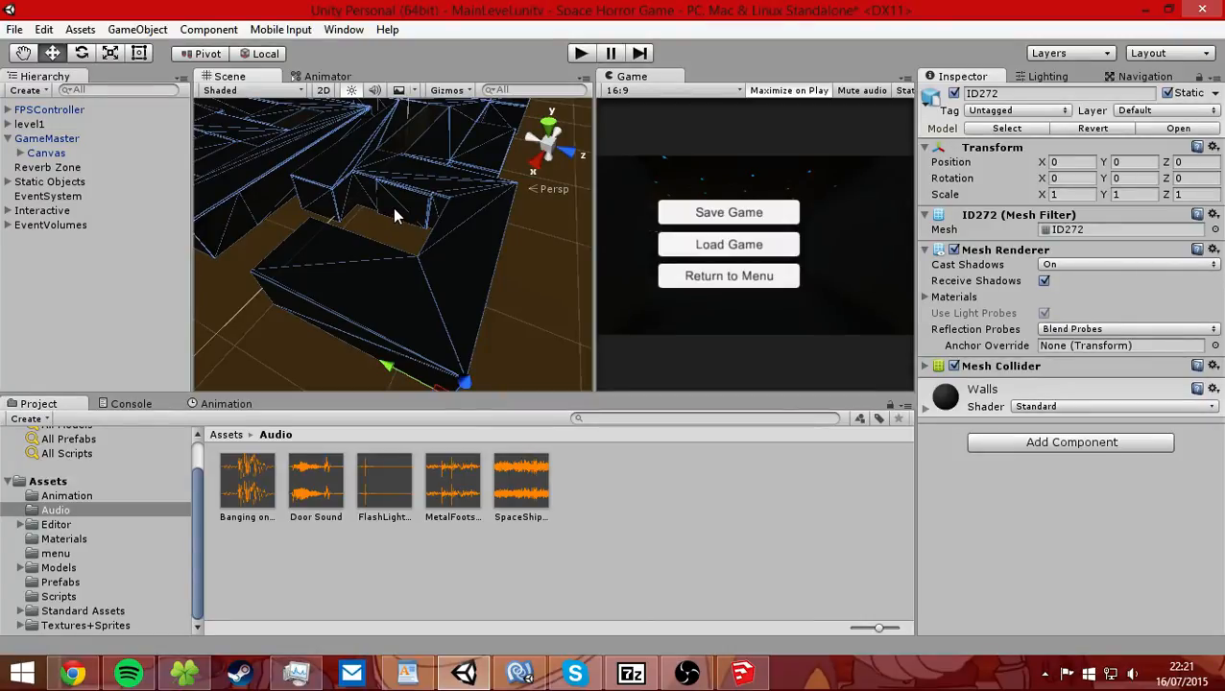
pyautogui.click(1132, 674)
pyautogui.click(1122, 624)
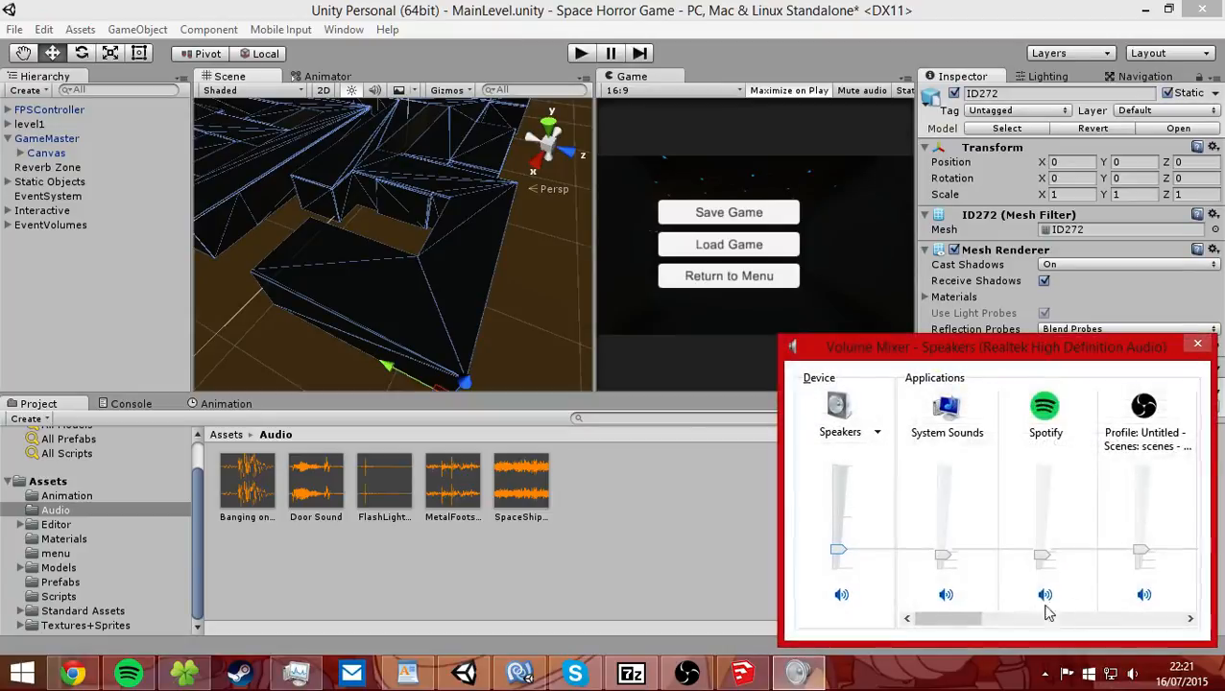
pyautogui.moveTo(1025, 617); pyautogui.dragTo(1169, 606)
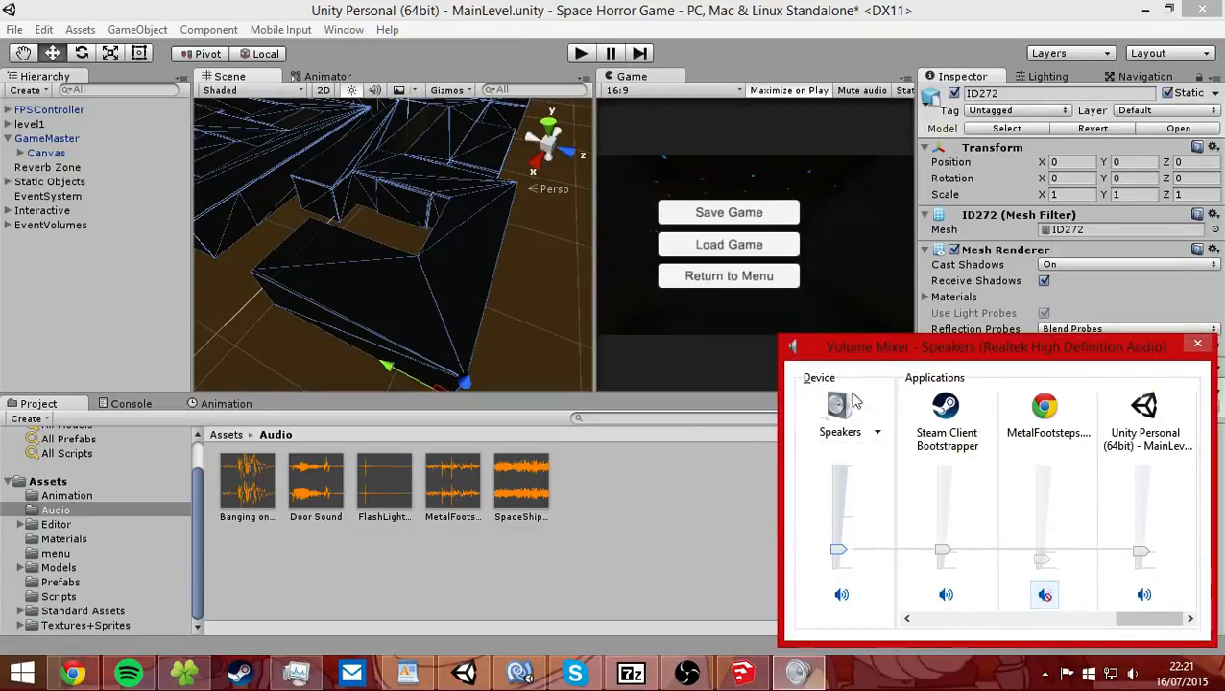
pyautogui.click(628, 534)
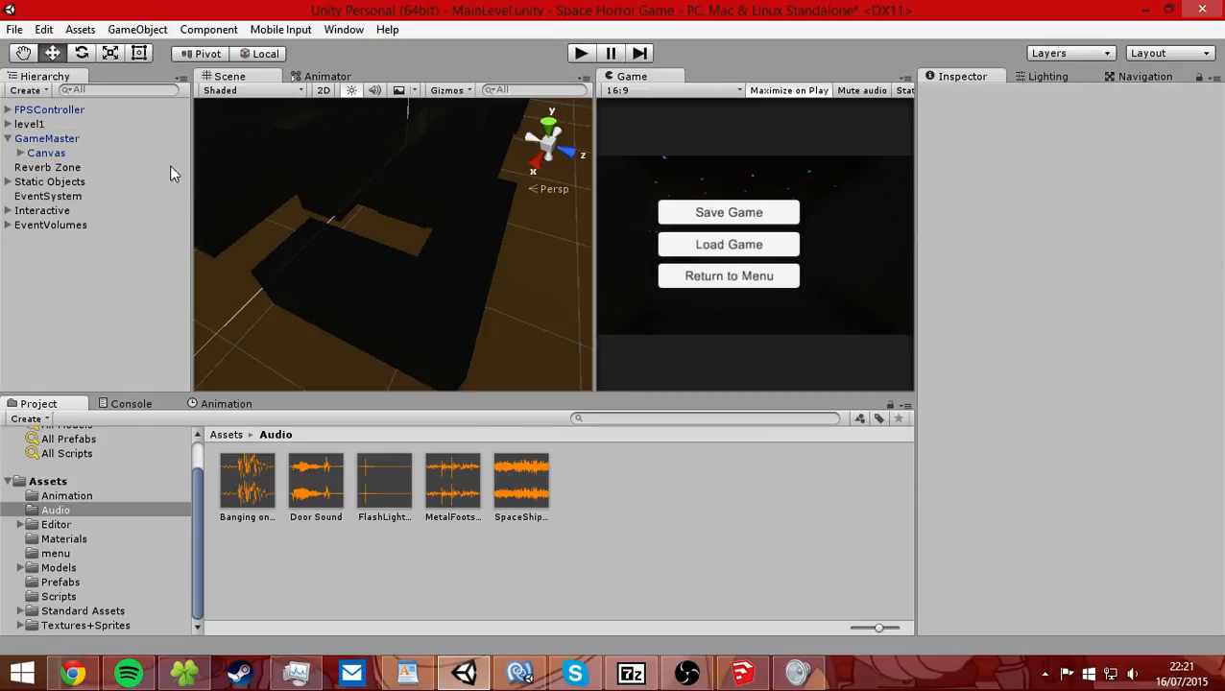
# Expand the EventVolumes group, select its MetalBanging volume and frame it in the scene.
pyautogui.click(32, 227)
pyautogui.click(7, 224)
pyautogui.scroll(-3, 422, 192)
pyautogui.moveTo(432, 153); pyautogui.dragTo(285, 256, button='middle')
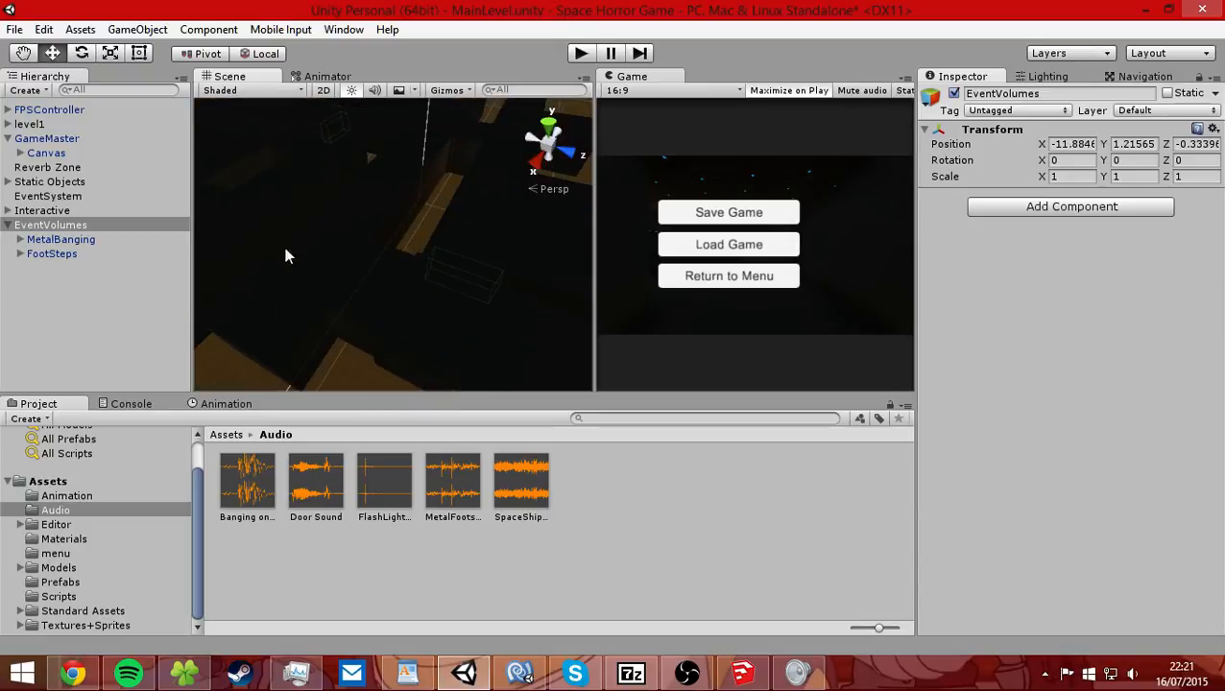
pyautogui.click(31, 240)
pyautogui.press('f')
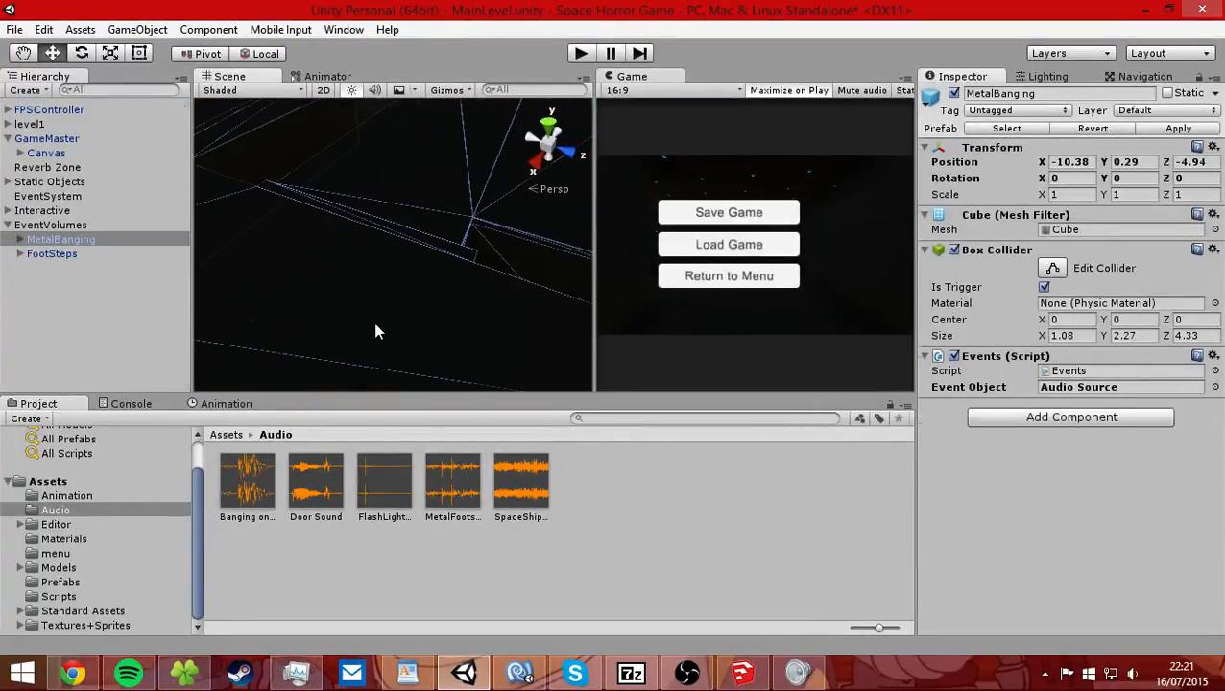
# Select the ID272 mesh in the scene, deactivate it and collapse the level1 group.
pyautogui.click(375, 327)
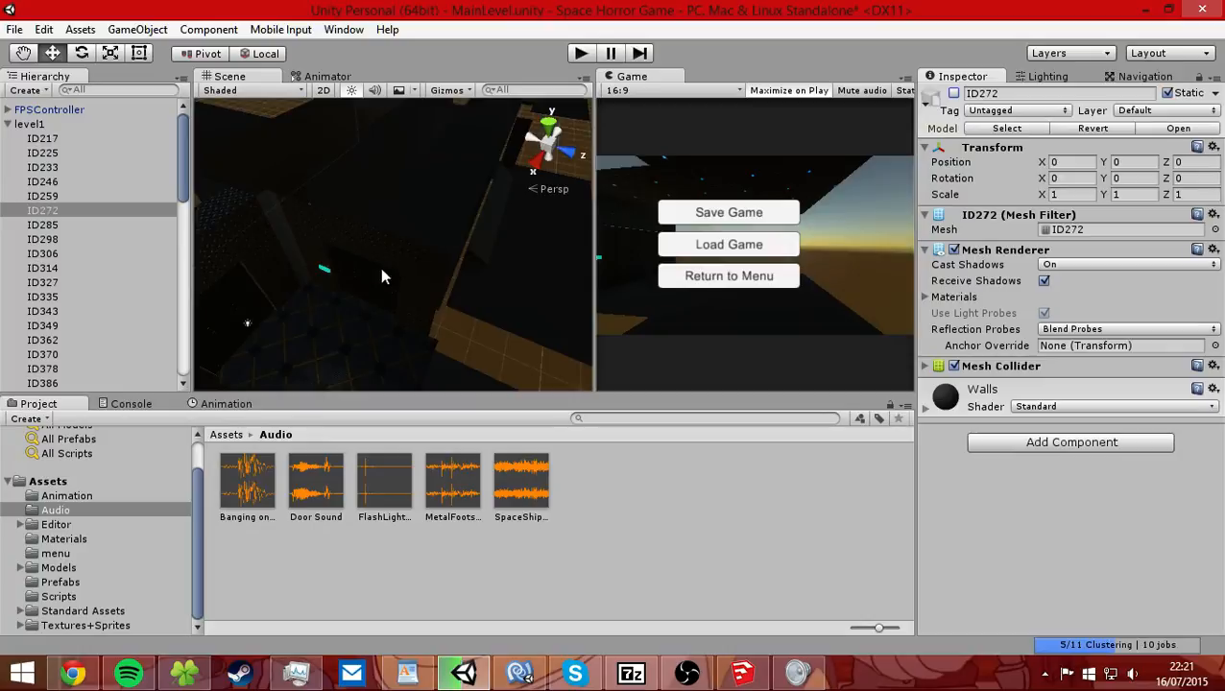
pyautogui.moveTo(392, 265); pyautogui.dragTo(401, 294, button='middle')
pyautogui.click(8, 124)
# Select the MetalBanging volume and examine its box trigger's placement in the scene.
pyautogui.click(77, 240)
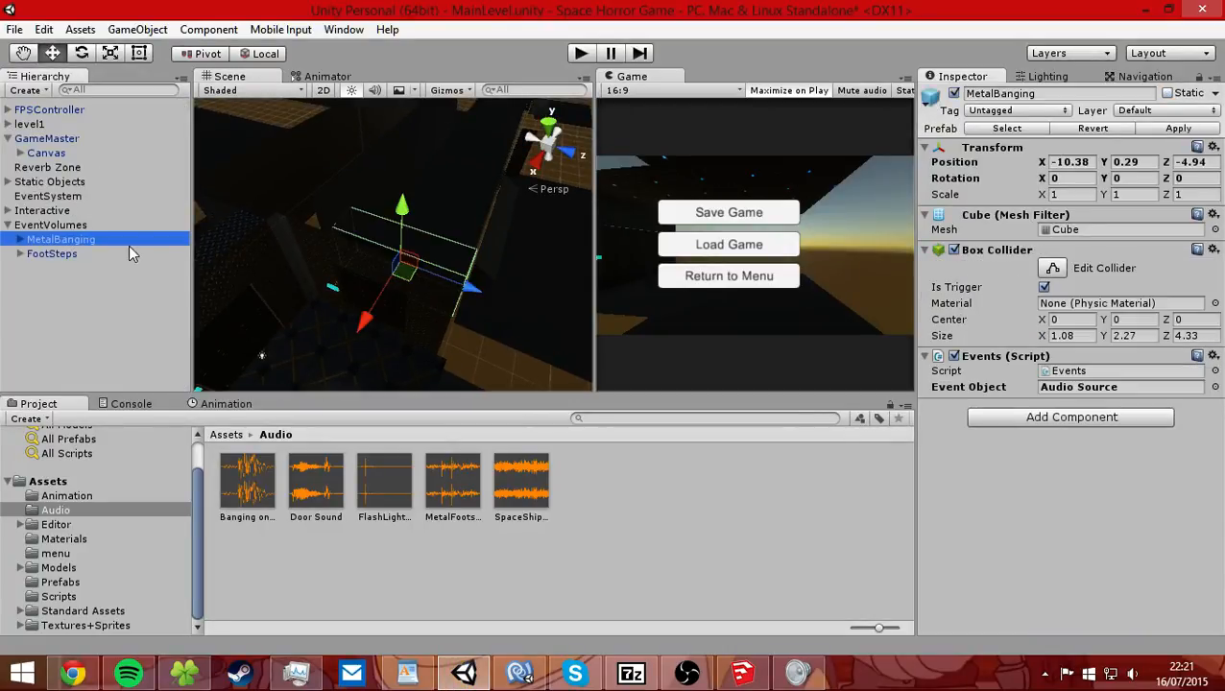
pyautogui.keyDown('alt'); pyautogui.moveTo(447, 259); pyautogui.dragTo(240, 243); pyautogui.keyUp('alt')
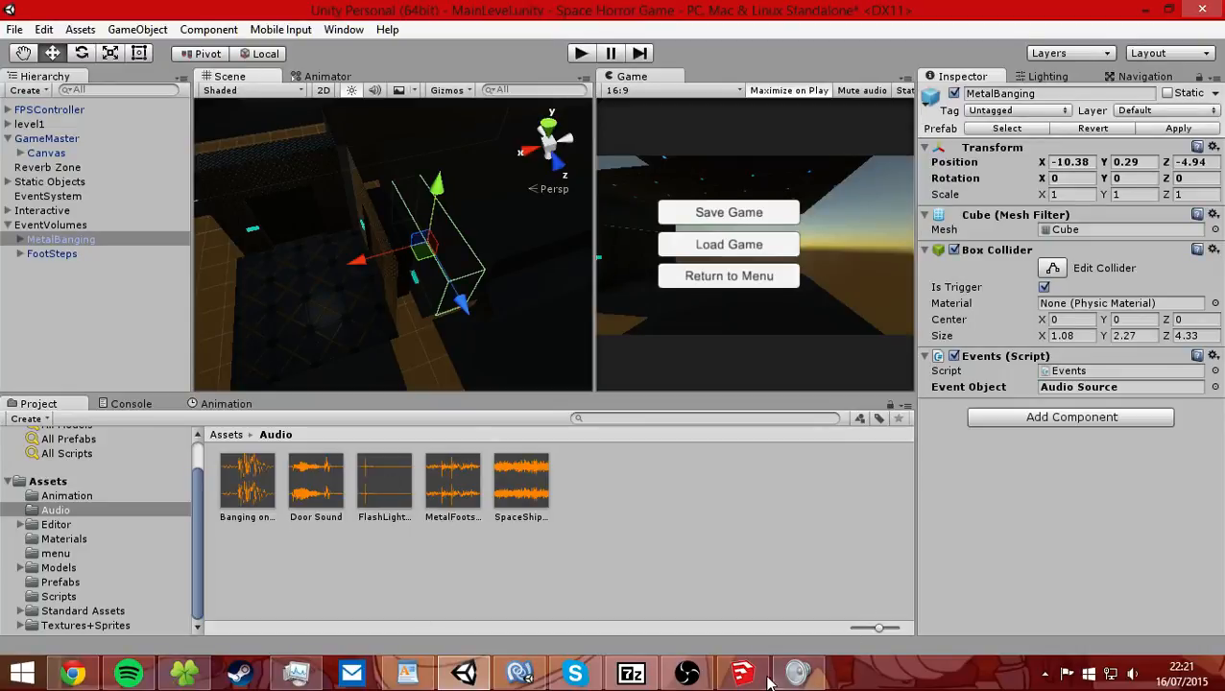
pyautogui.click(697, 678)
pyautogui.click(698, 677)
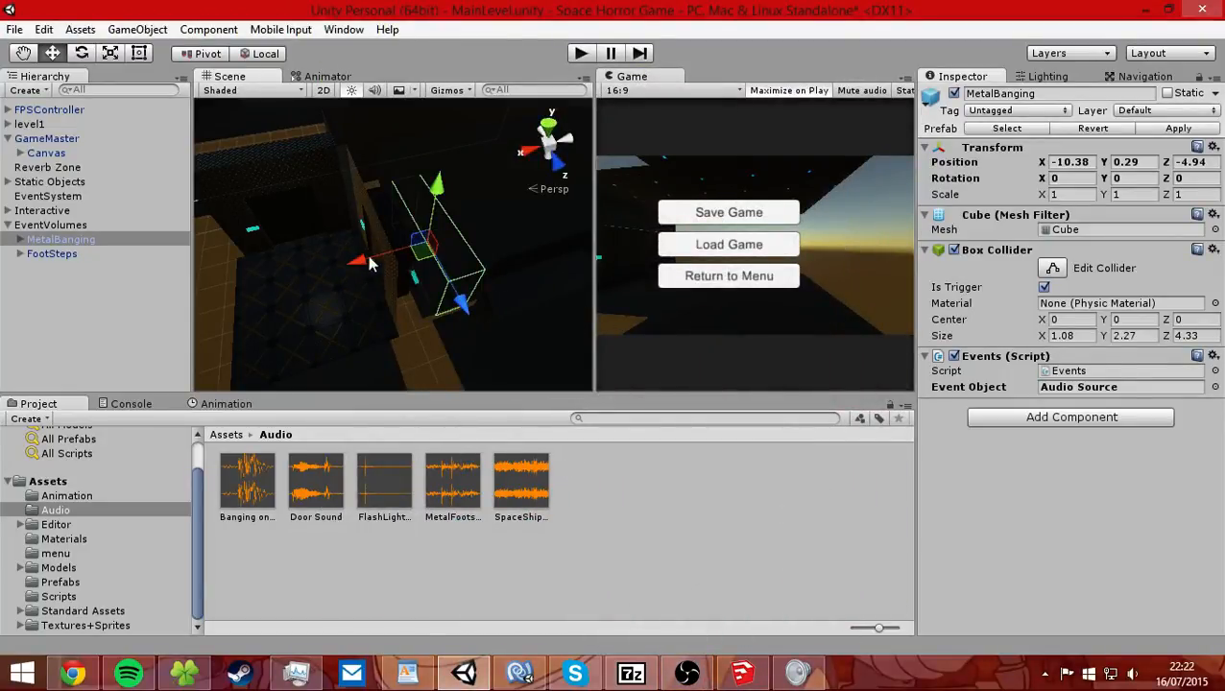
pyautogui.scroll(3, 369, 265)
pyautogui.moveTo(361, 267); pyautogui.dragTo(394, 266, button='right')
pyautogui.scroll(3, 339, 276)
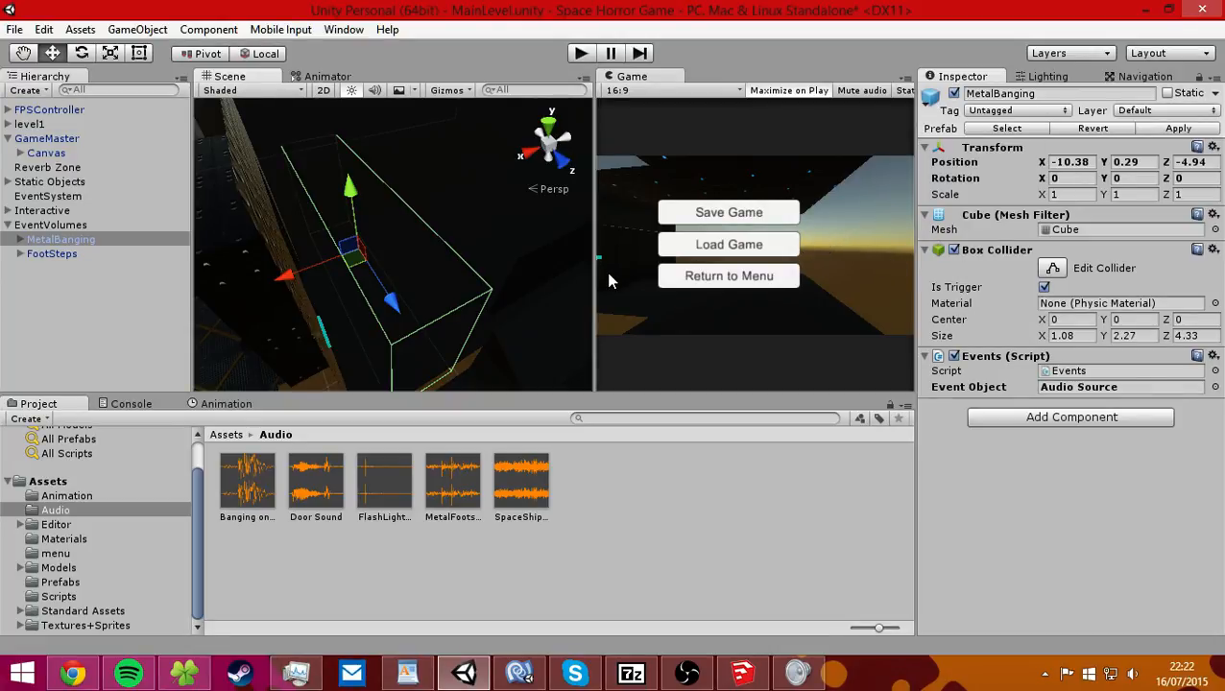
# Open MetalBanging's Events script in MonoDevelop and delete the empty Start and Update methods.
pyautogui.doubleClick(1074, 371)
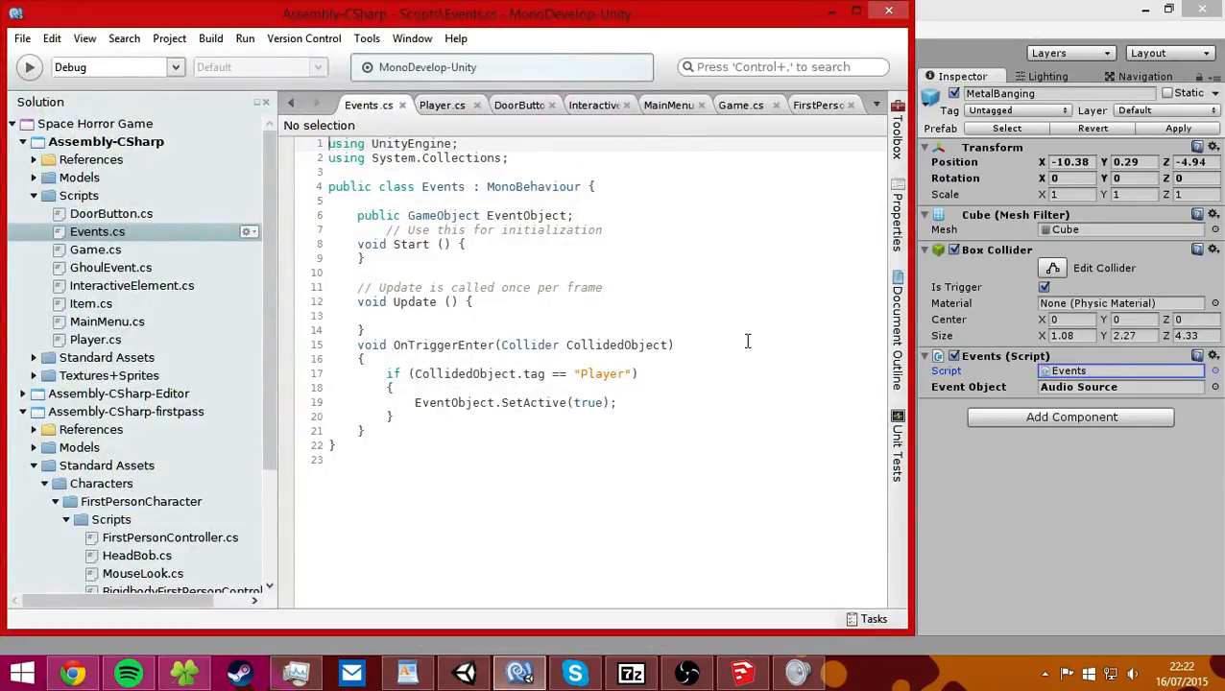
pyautogui.moveTo(380, 317); pyautogui.dragTo(411, 327)
pyautogui.click(348, 280)
pyautogui.press('BackSpace')
pyautogui.press('BackSpace')
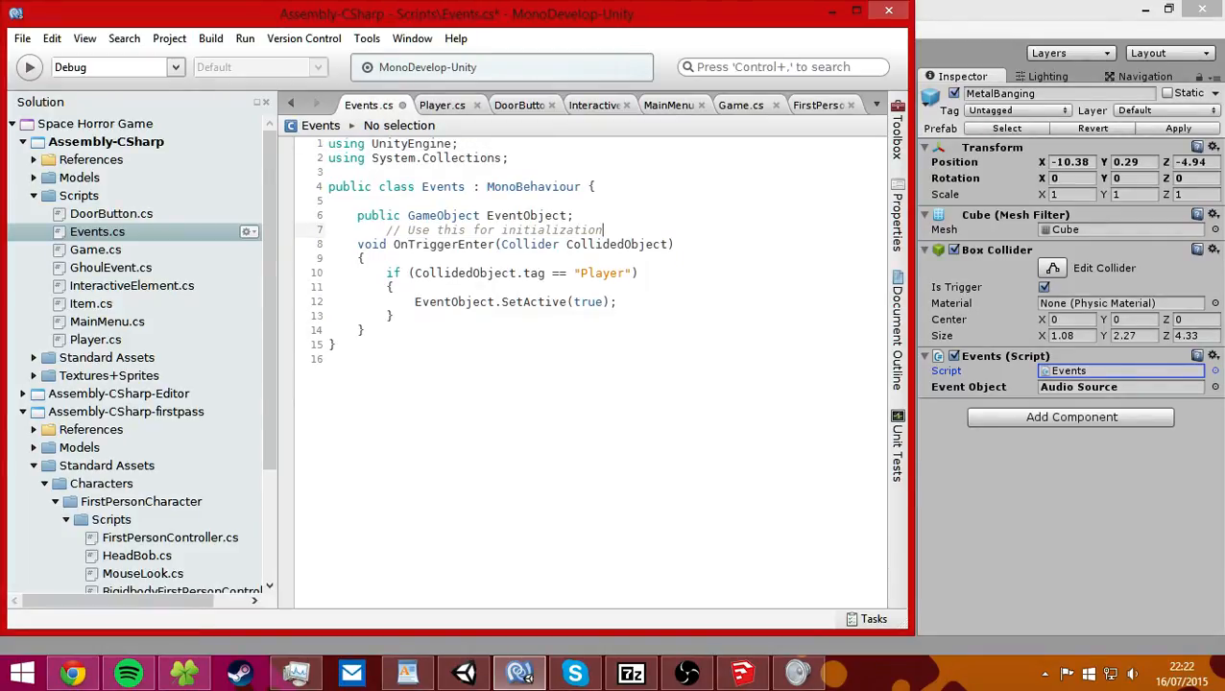
# Delete the leftover "Use this for initialization" comment and save Events.cs.
pyautogui.moveTo(603, 230); pyautogui.dragTo(333, 231)
pyautogui.press('BackSpace')
pyautogui.hotkey('ctrl', 's')
# Examine the public EventObject declaration and the OnTriggerEnter method signature in Events.cs.
pyautogui.click(580, 215)
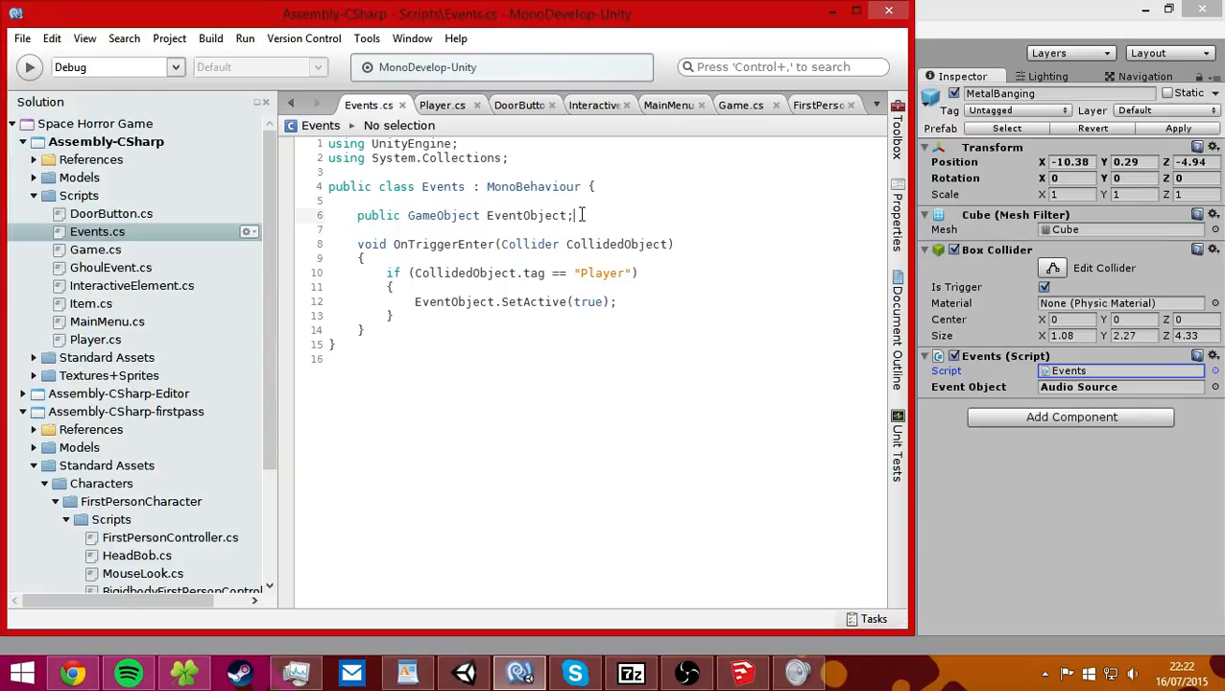
pyautogui.moveTo(408, 215); pyautogui.dragTo(360, 206)
pyautogui.click(389, 216)
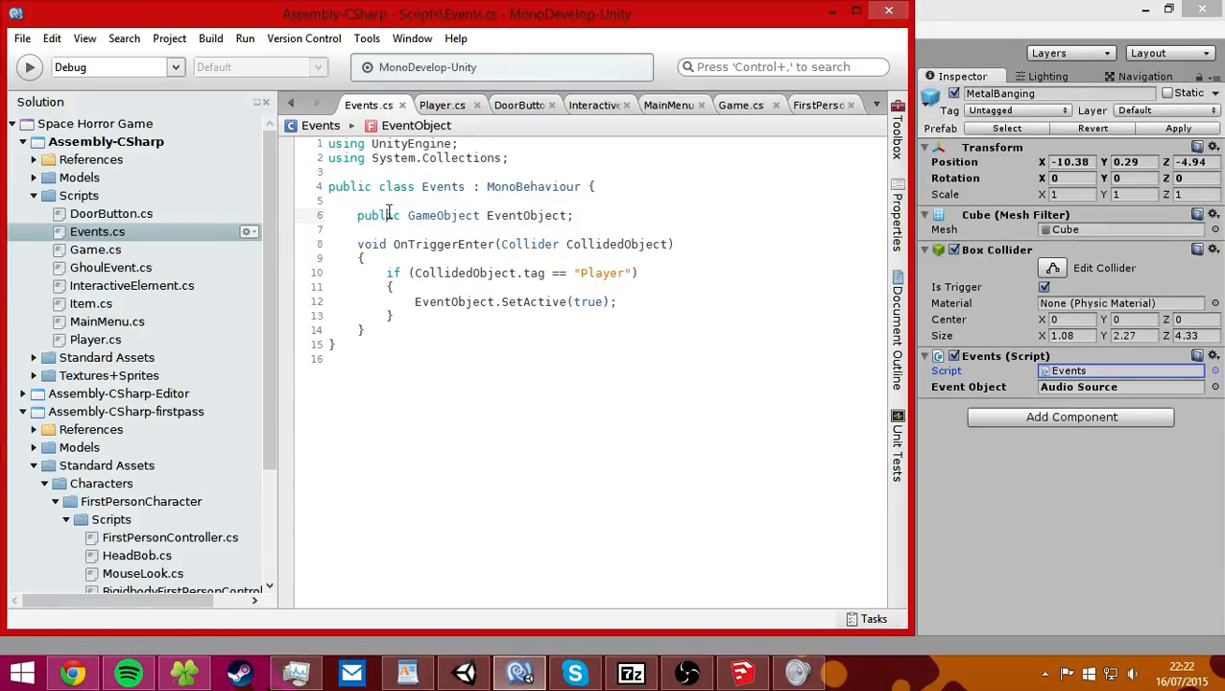
pyautogui.moveTo(409, 271); pyautogui.dragTo(697, 269)
pyautogui.click(697, 270)
pyautogui.moveTo(385, 239); pyautogui.dragTo(674, 244)
pyautogui.click(681, 244)
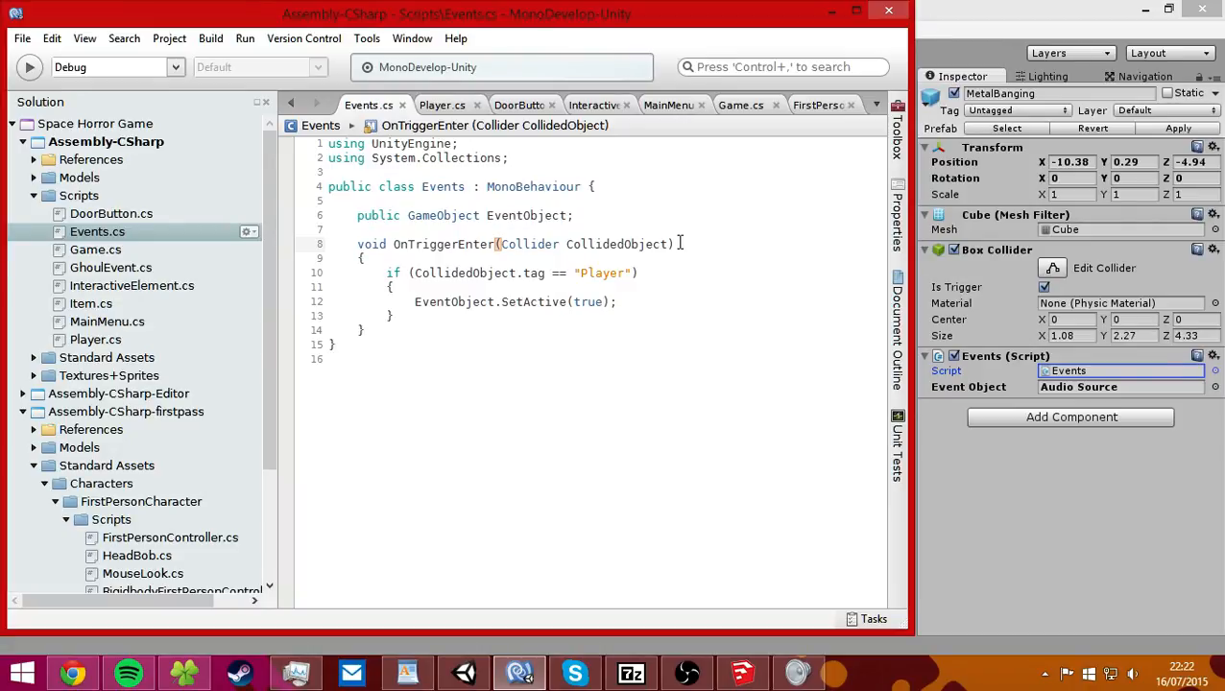
# Examine how the Player tag check on CollidedObject leads to EventObject.SetActive(true) in Events.cs.
pyautogui.click(559, 244)
pyautogui.press('Down')
pyautogui.click(538, 274)
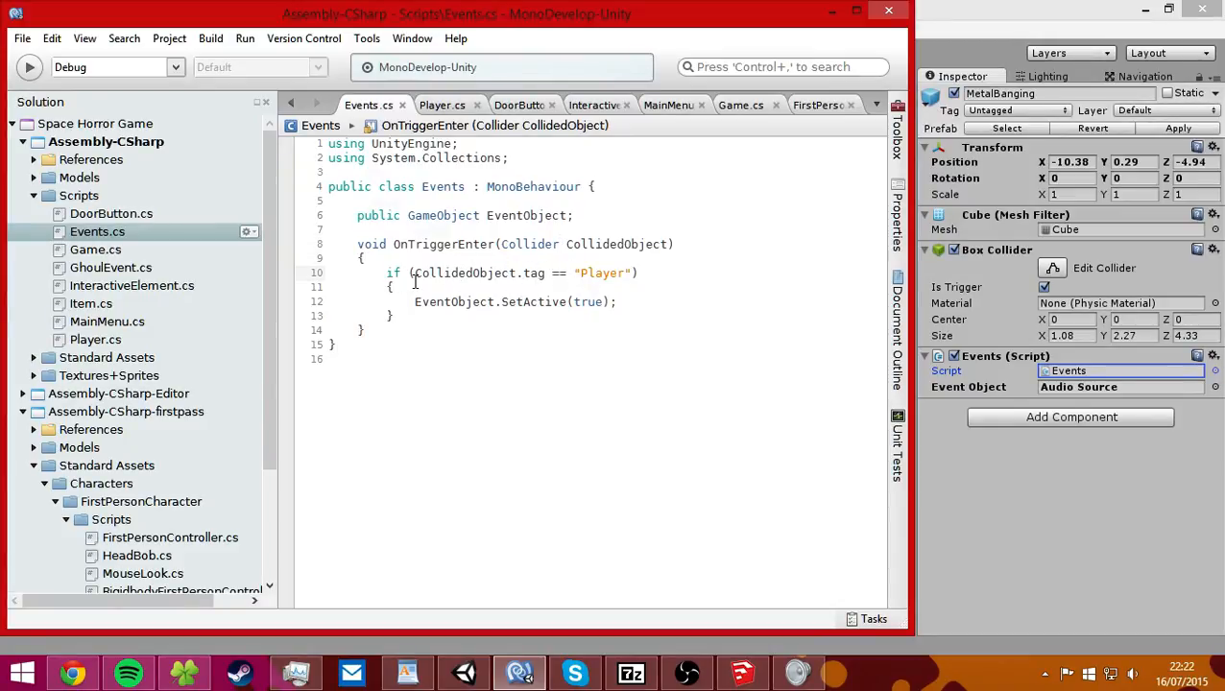
pyautogui.moveTo(501, 244); pyautogui.dragTo(398, 303)
pyautogui.click(517, 273)
pyautogui.click(615, 303)
pyautogui.moveTo(425, 206); pyautogui.dragTo(643, 215)
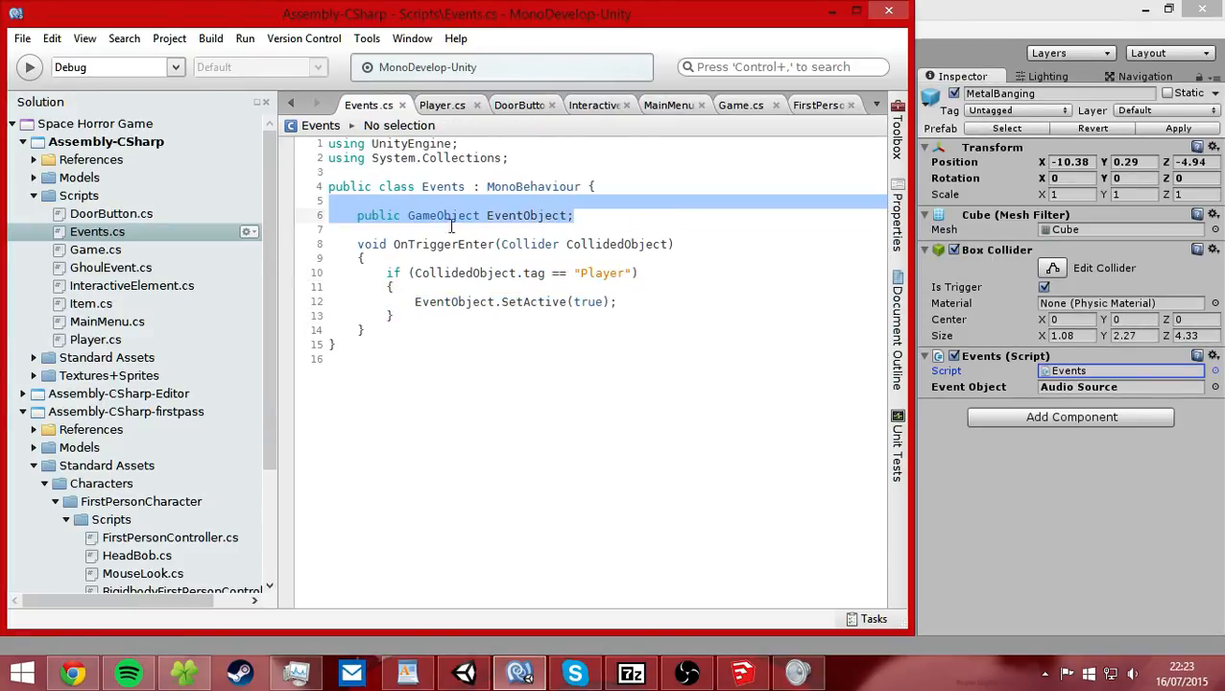
# Switch back to Unity, expand the MetalBanging volume and select its Audio Source child.
pyautogui.click(967, 488)
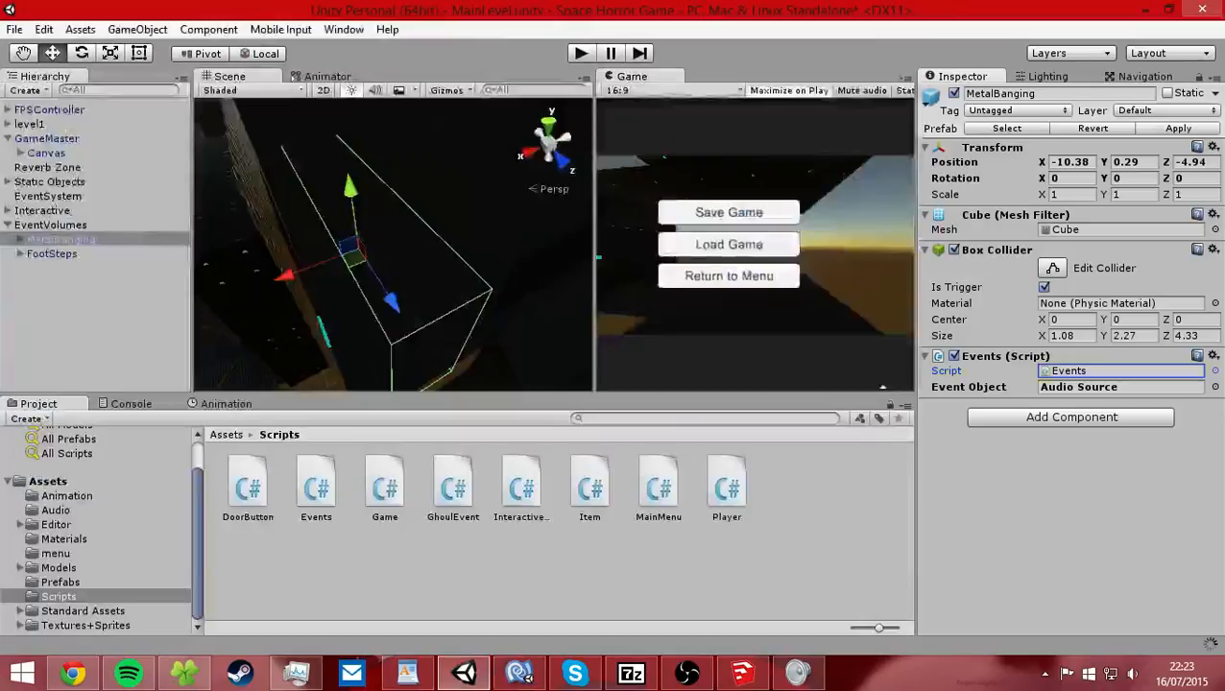
pyautogui.click(17, 241)
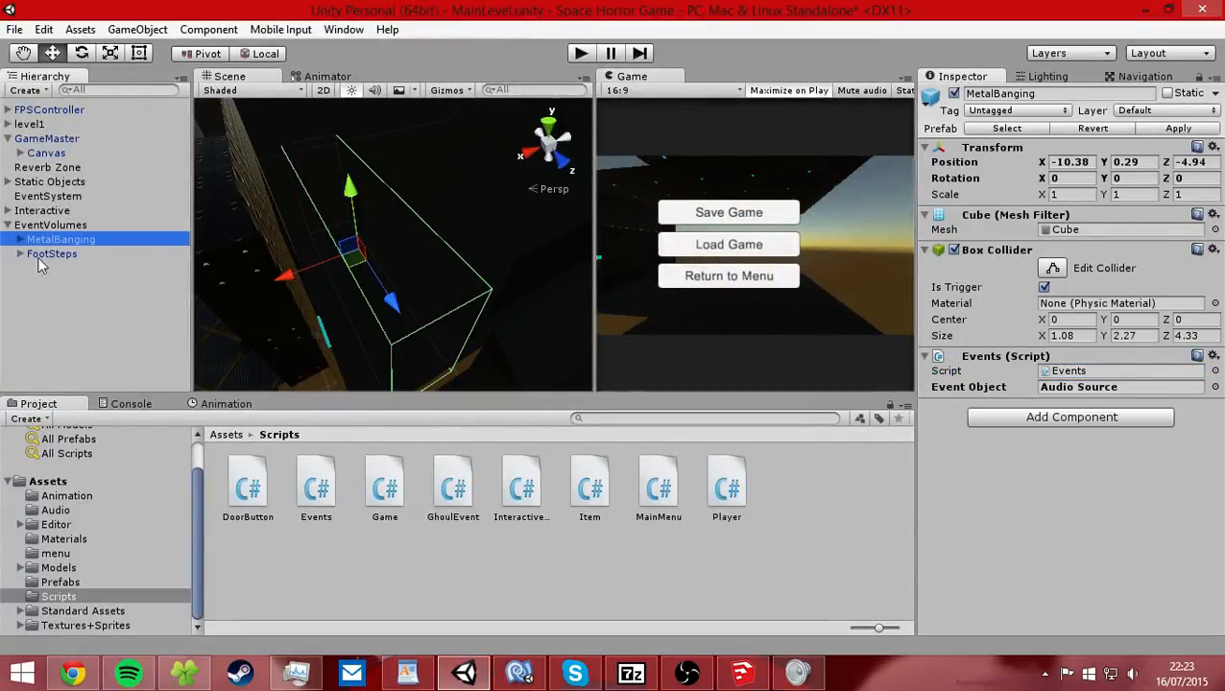
pyautogui.click(19, 239)
pyautogui.click(77, 253)
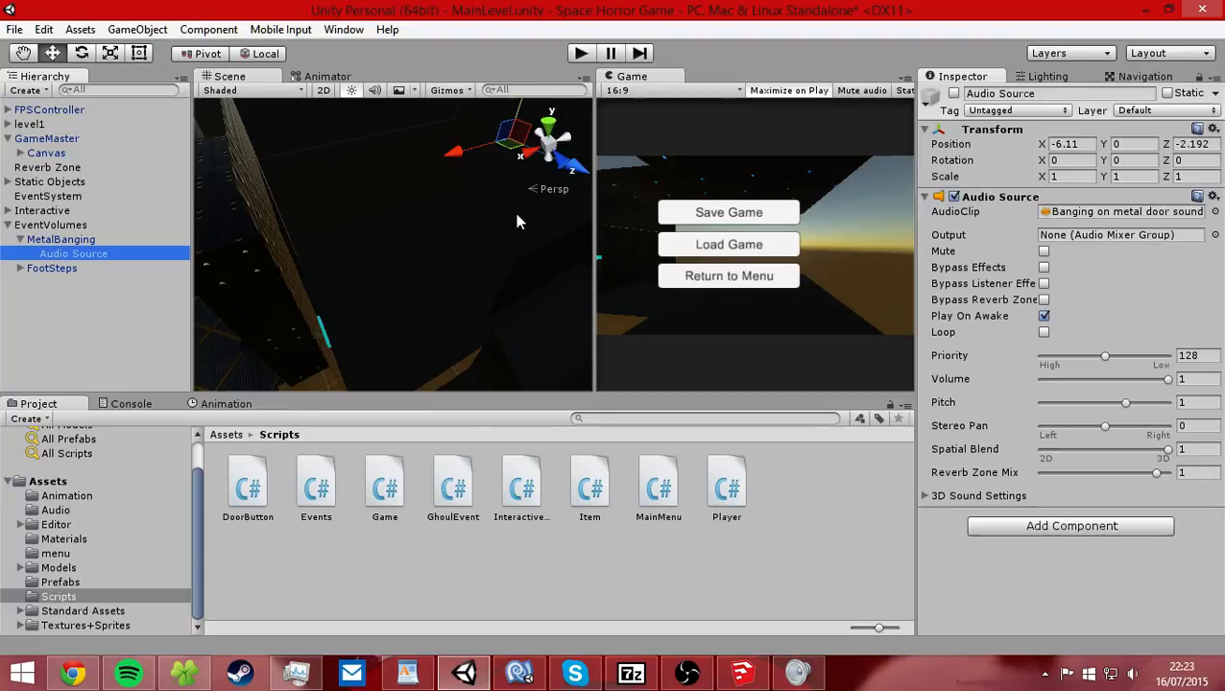
# Inspect the MetalBanging Audio Source's sound range in the scene while active, and set the object back to inactive.
pyautogui.keyDown('alt'); pyautogui.moveTo(512, 216); pyautogui.dragTo(407, 251); pyautogui.keyUp('alt')
pyautogui.moveTo(407, 251); pyautogui.dragTo(415, 207, button='middle')
pyautogui.keyDown('alt'); pyautogui.moveTo(416, 207); pyautogui.dragTo(378, 233); pyautogui.keyUp('alt')
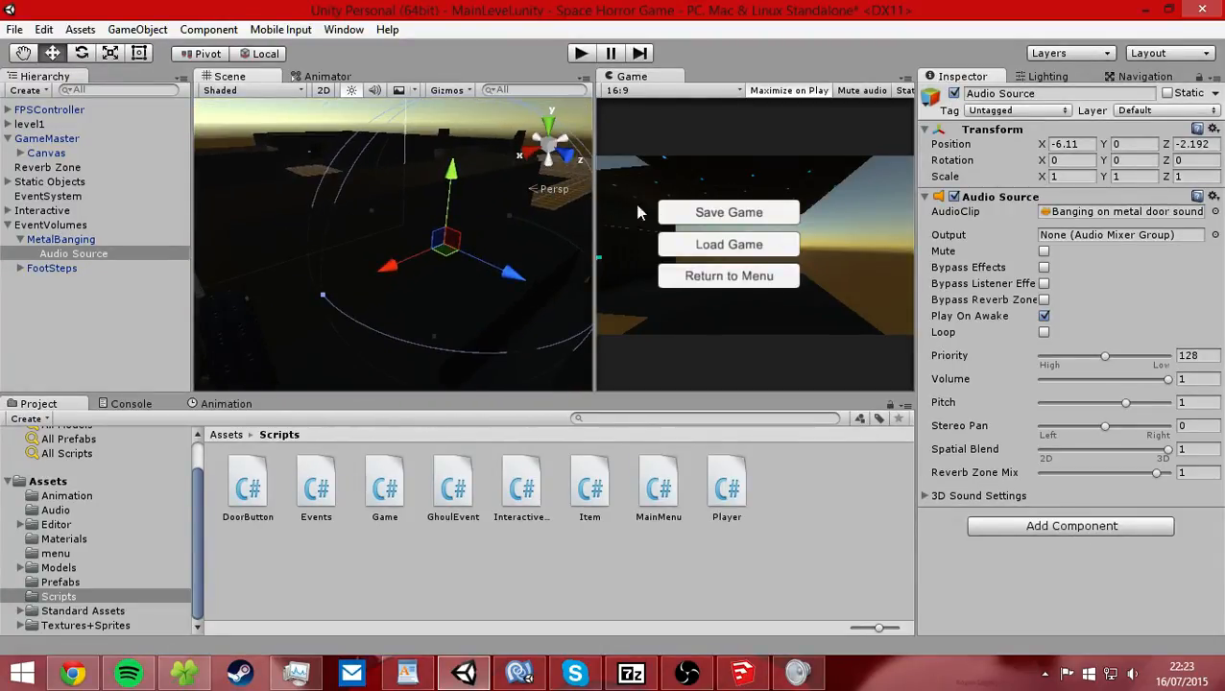
pyautogui.click(953, 93)
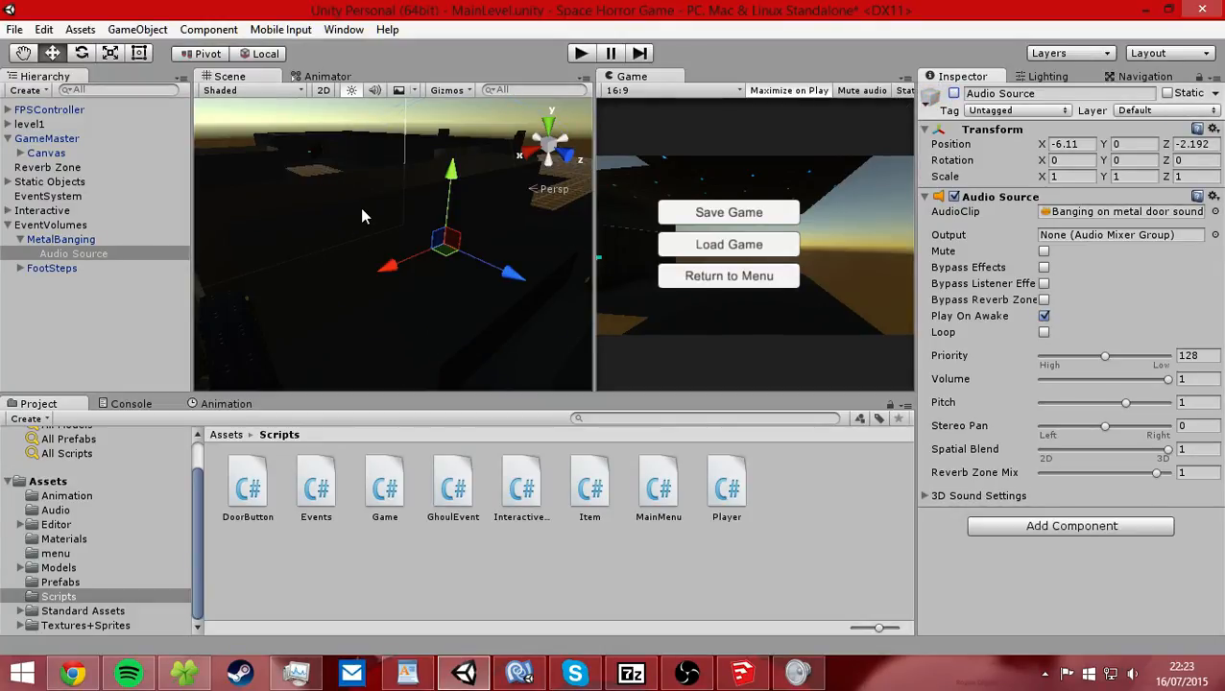
# Compare the MetalBanging trigger and its Audio Source with the FootSteps volume's setup.
pyautogui.click(50, 241)
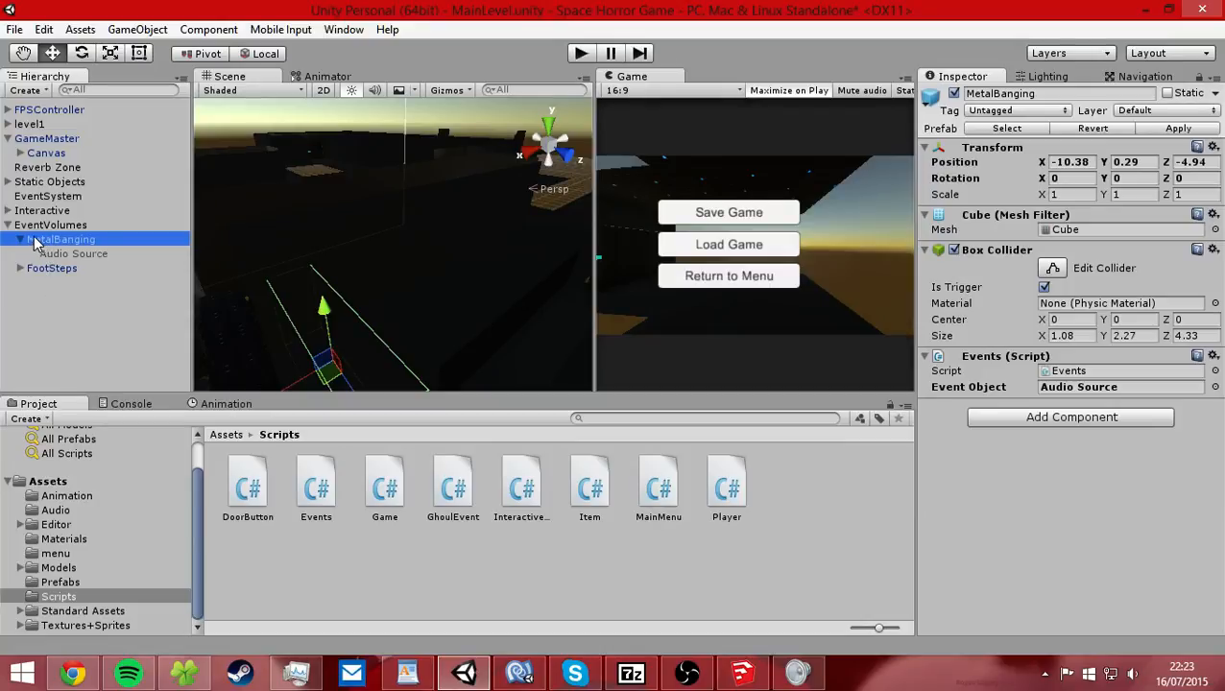
pyautogui.click(69, 254)
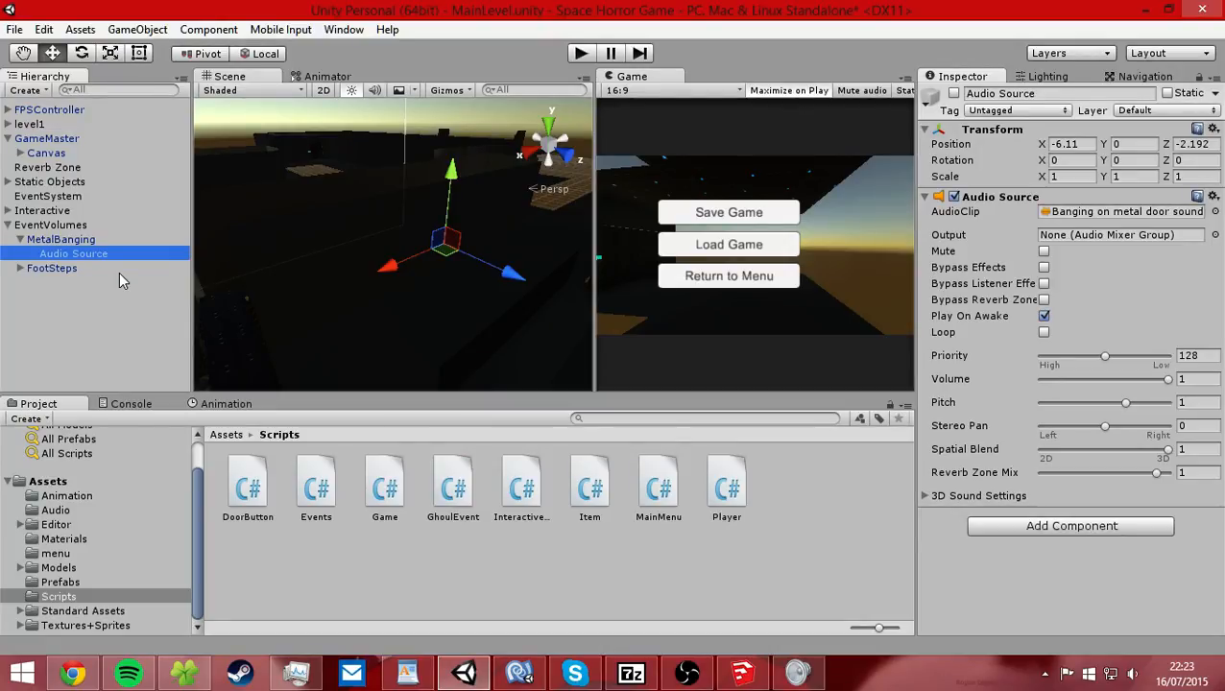
pyautogui.click(28, 274)
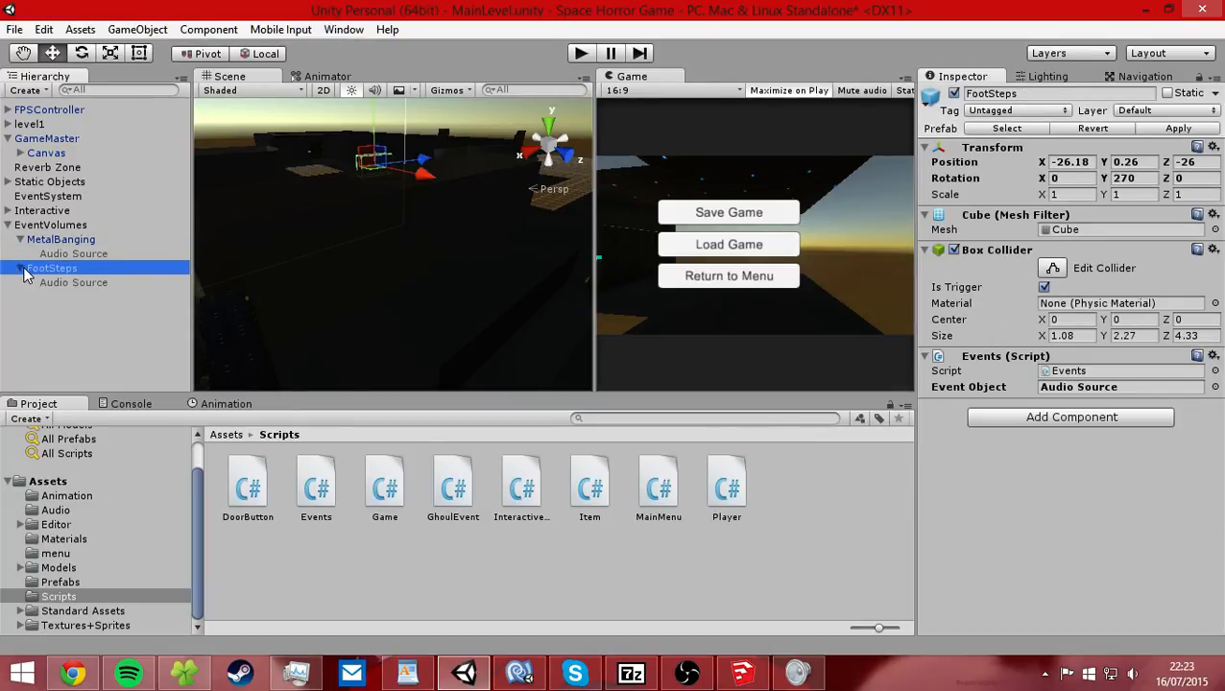
pyautogui.click(21, 269)
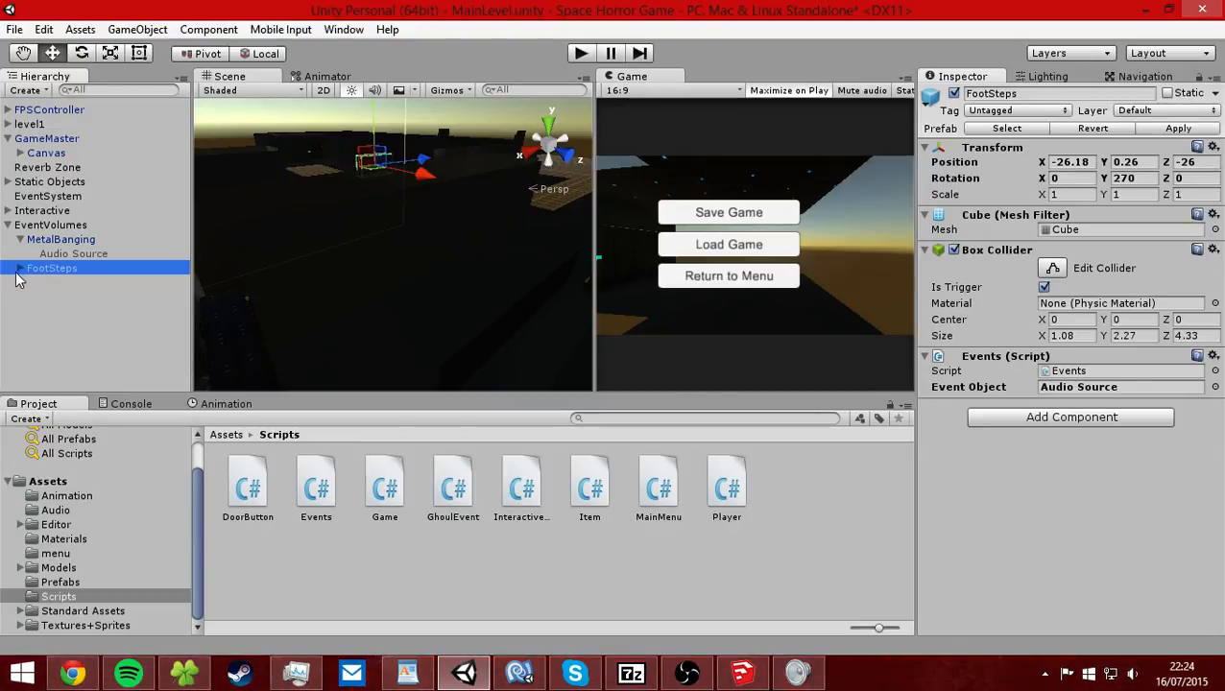
# Review the whole Events class in MonoDevelop once more and return to Unity.
pyautogui.click(519, 672)
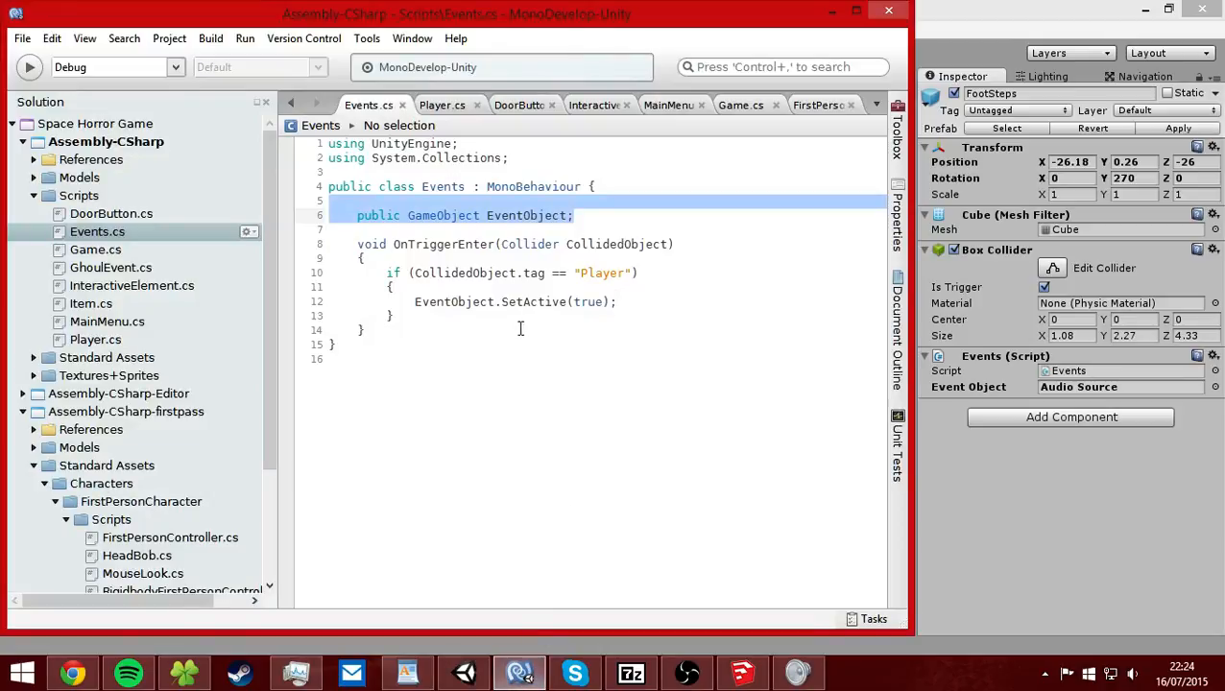
pyautogui.moveTo(639, 404); pyautogui.dragTo(334, 204)
pyautogui.click(334, 203)
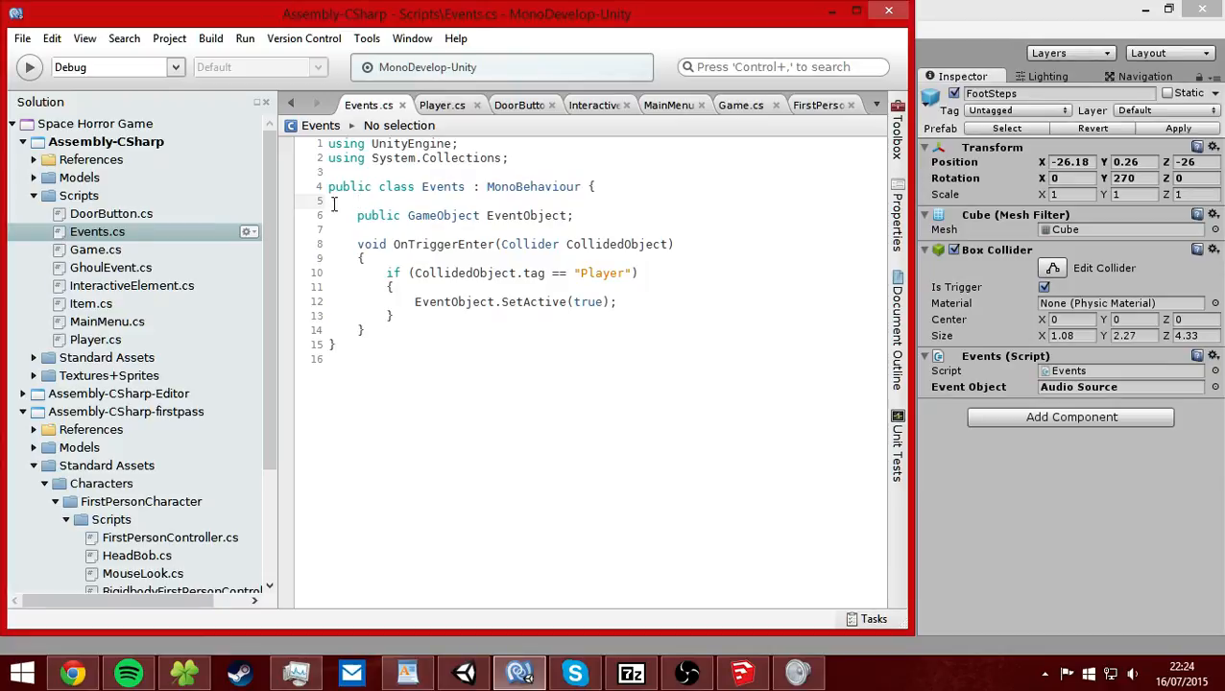
pyautogui.click(940, 317)
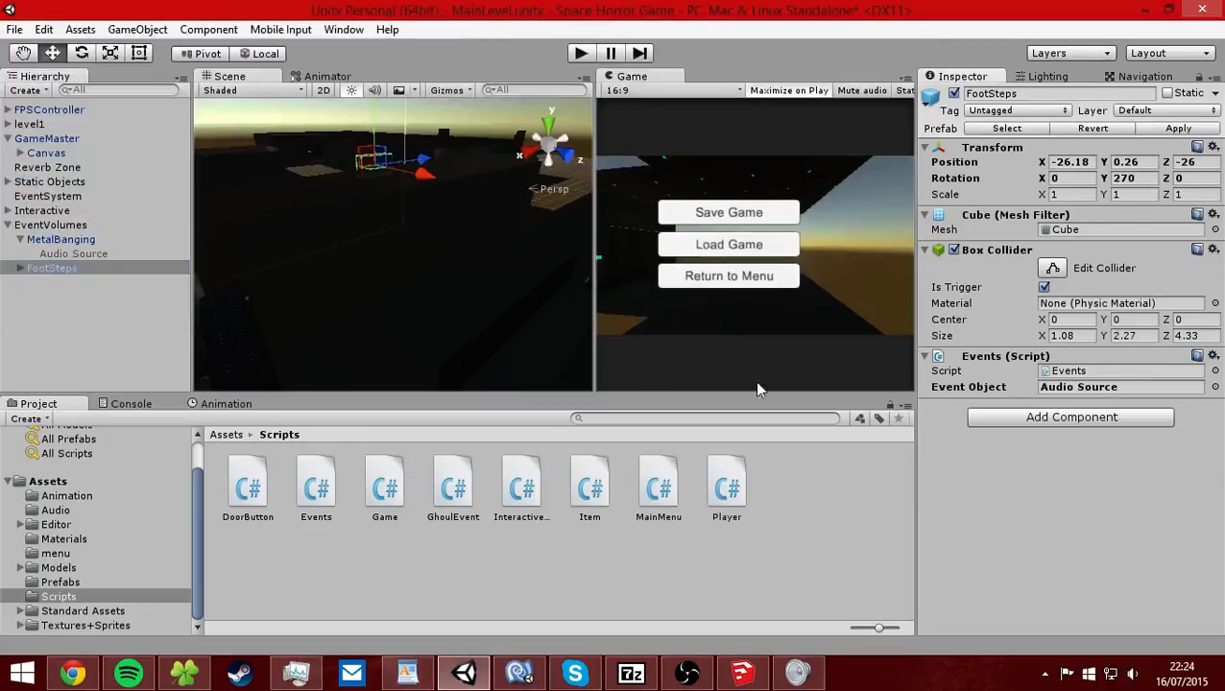
# Expand the FootSteps volume, check its Audio Source, and inspect the MetalBanging trigger volume's placement in the scene.
pyautogui.click(21, 270)
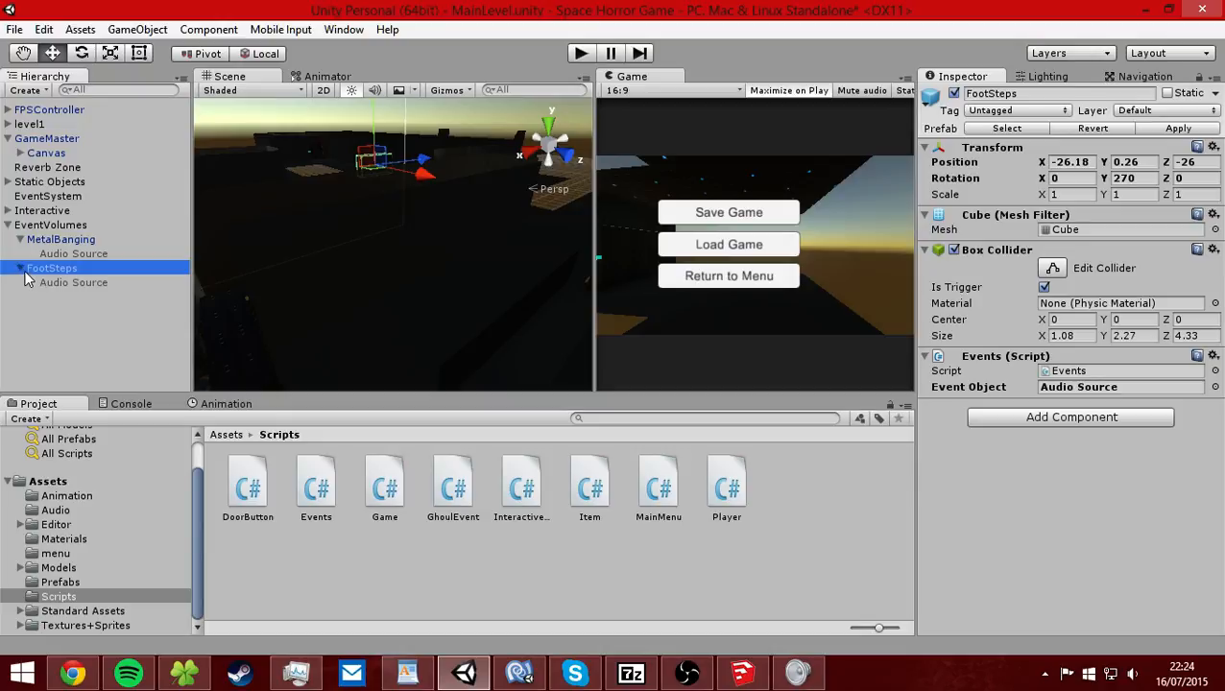
pyautogui.click(129, 283)
pyautogui.click(62, 269)
pyautogui.click(85, 241)
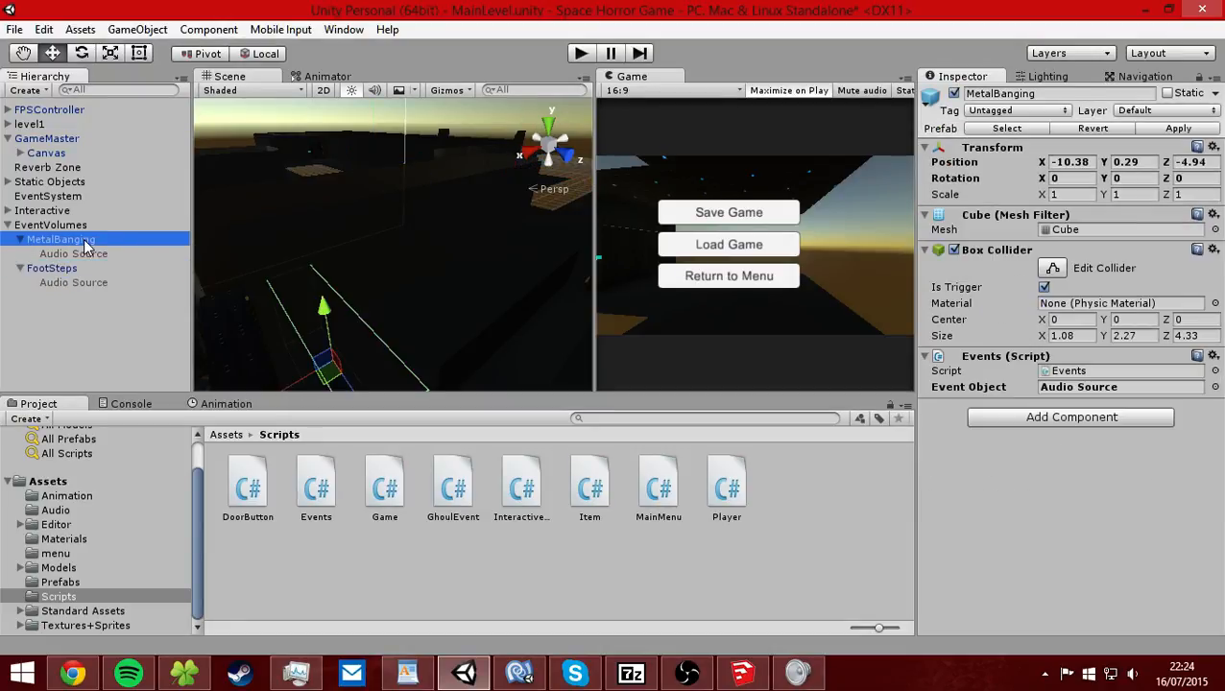
pyautogui.moveTo(374, 249); pyautogui.dragTo(371, 314, button='middle')
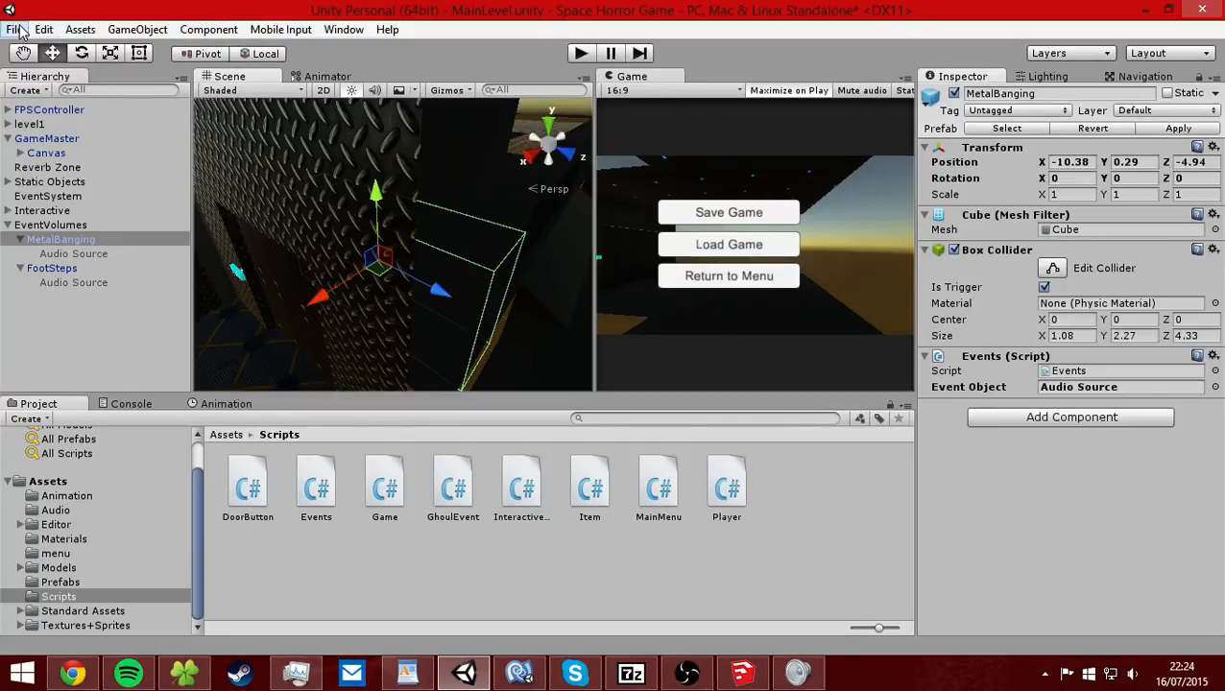
# Frame the level1 model in the scene, expand it and set its ID272 child mesh active.
pyautogui.click(43, 123)
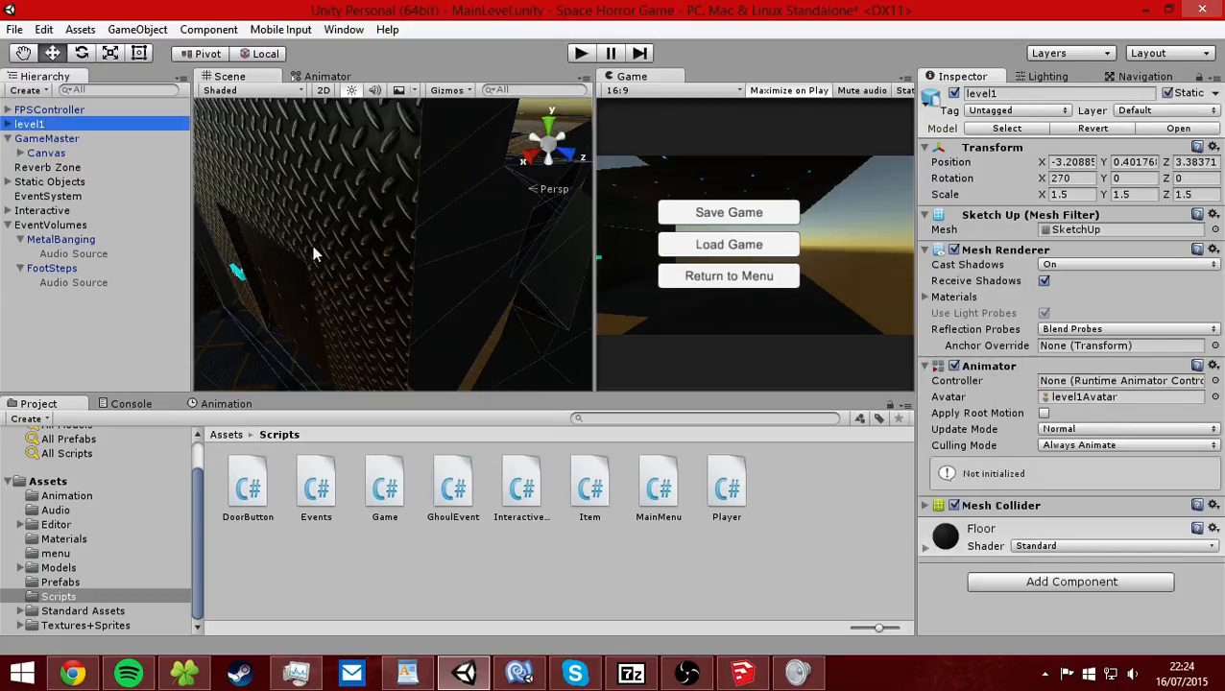
pyautogui.press('f')
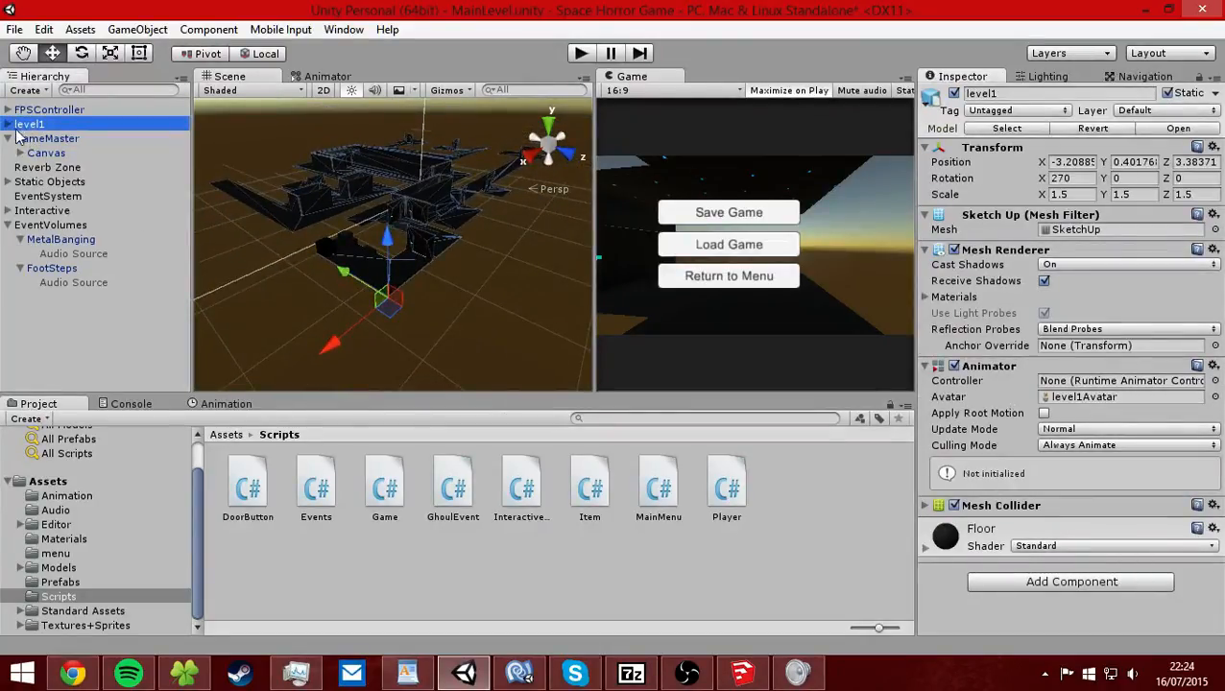
pyautogui.click(7, 123)
pyautogui.click(43, 210)
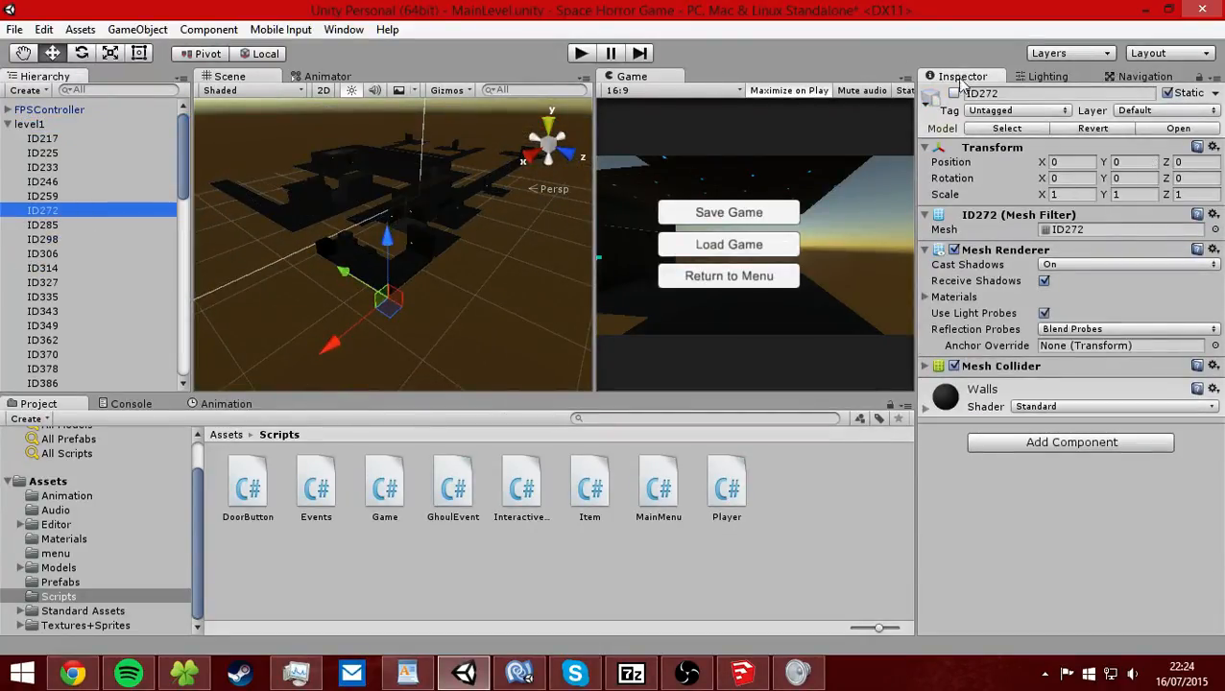
# Set the scene's environment lighting skybox to None and check the level from another angle.
pyautogui.click(1047, 76)
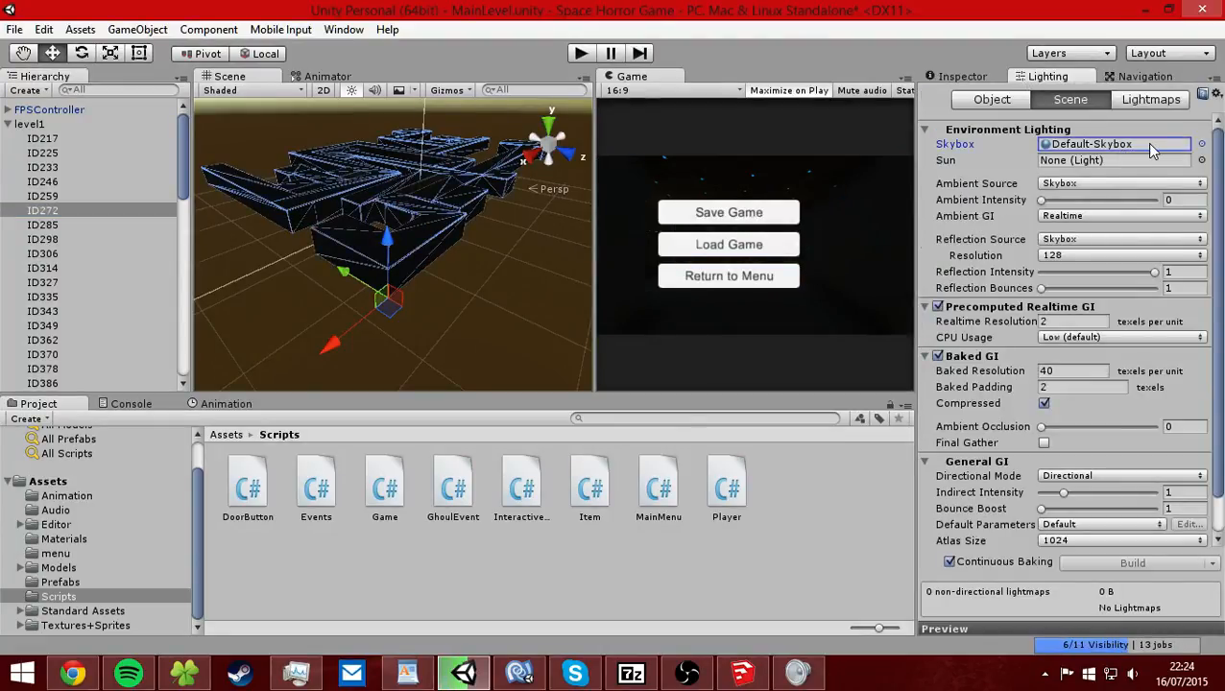
pyautogui.click(1201, 144)
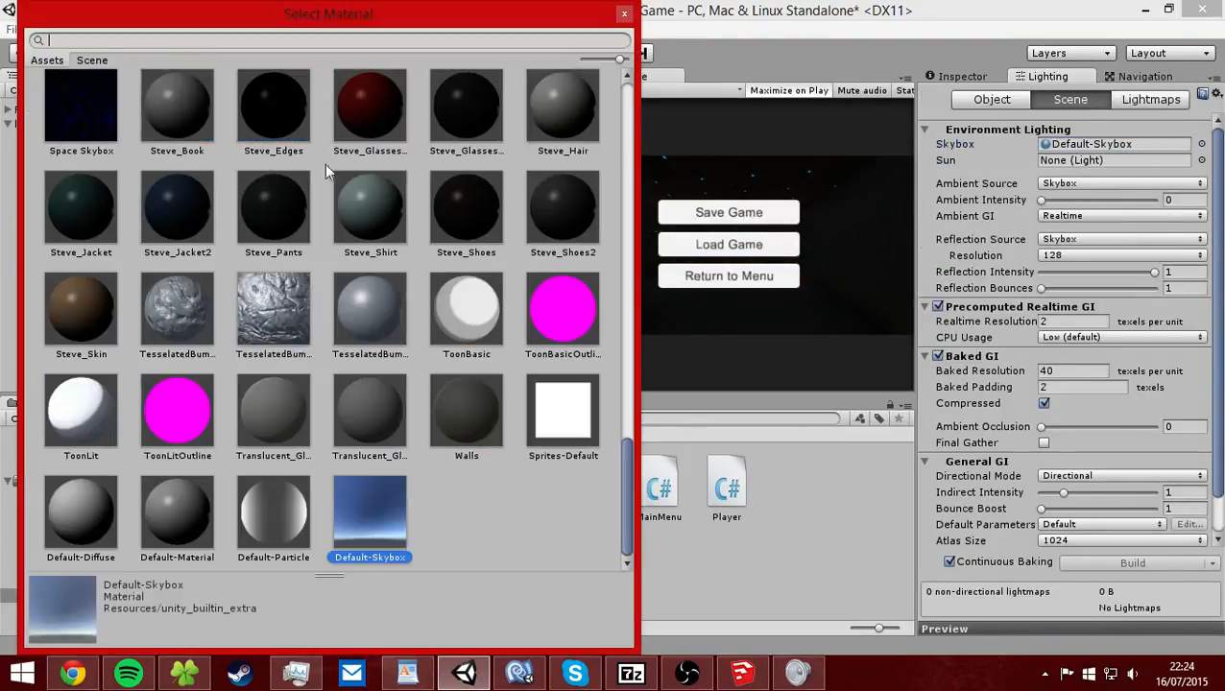
pyautogui.write('non')
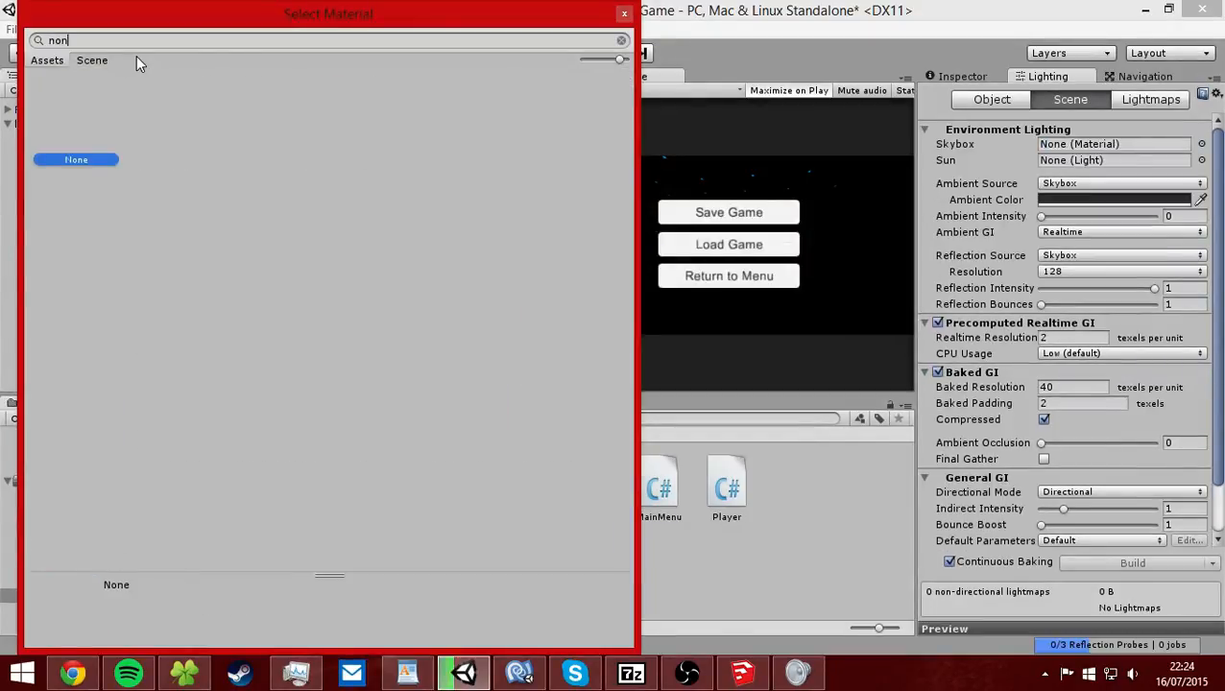
pyautogui.press('Return')
pyautogui.moveTo(368, 247); pyautogui.dragTo(443, 287, button='right')
pyautogui.moveTo(443, 287)
pyautogui.mouseDown(button='middle')
pyautogui.moveTo(492, 329)
pyautogui.moveTo(514, 309)
pyautogui.mouseUp(button='middle')
# Collapse the level1 hierarchy, and build and run the game.
pyautogui.click(7, 124)
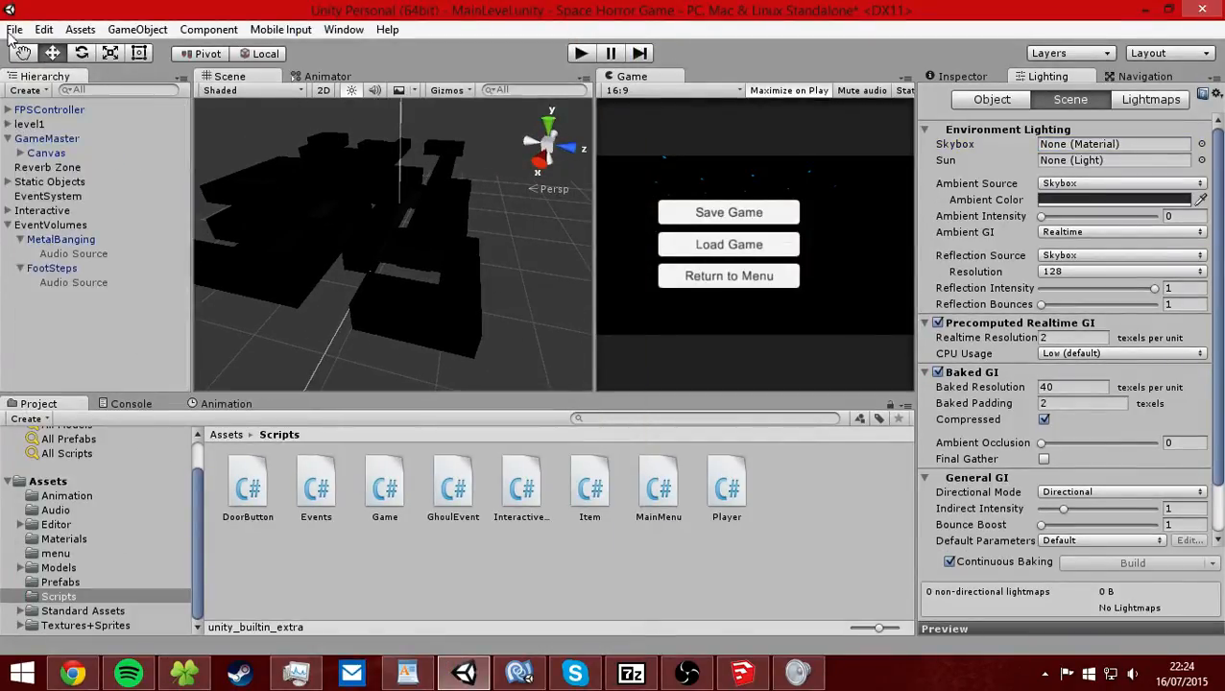
pyautogui.click(14, 30)
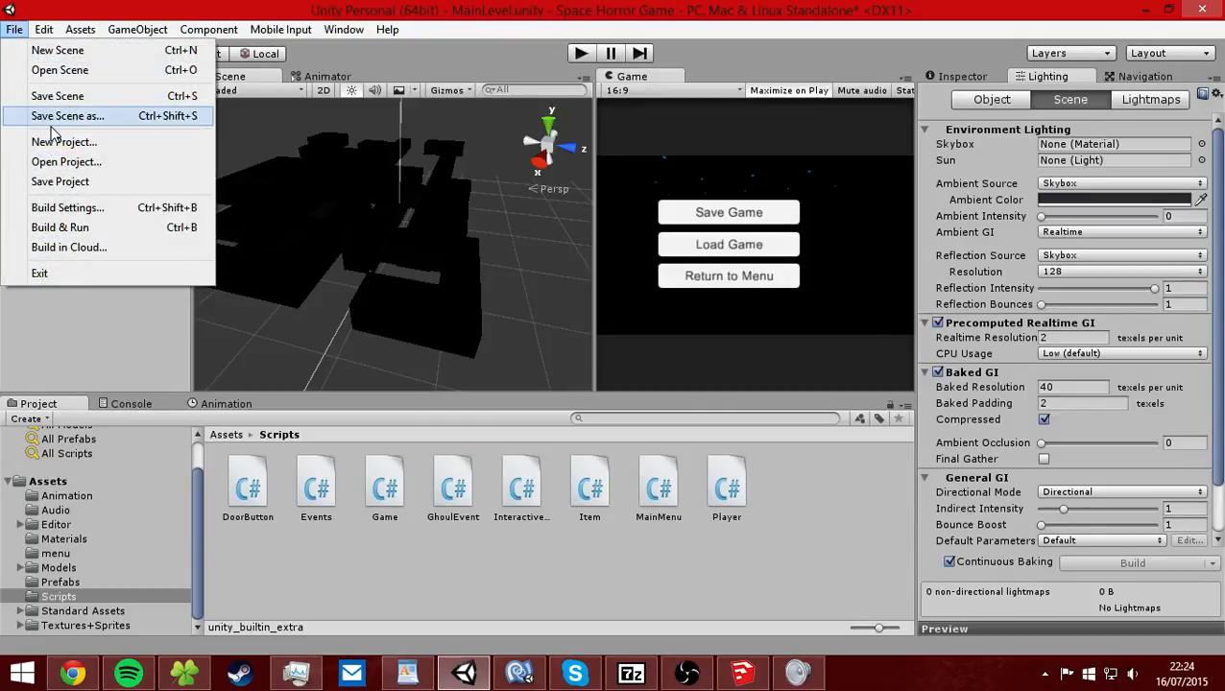
pyautogui.click(113, 230)
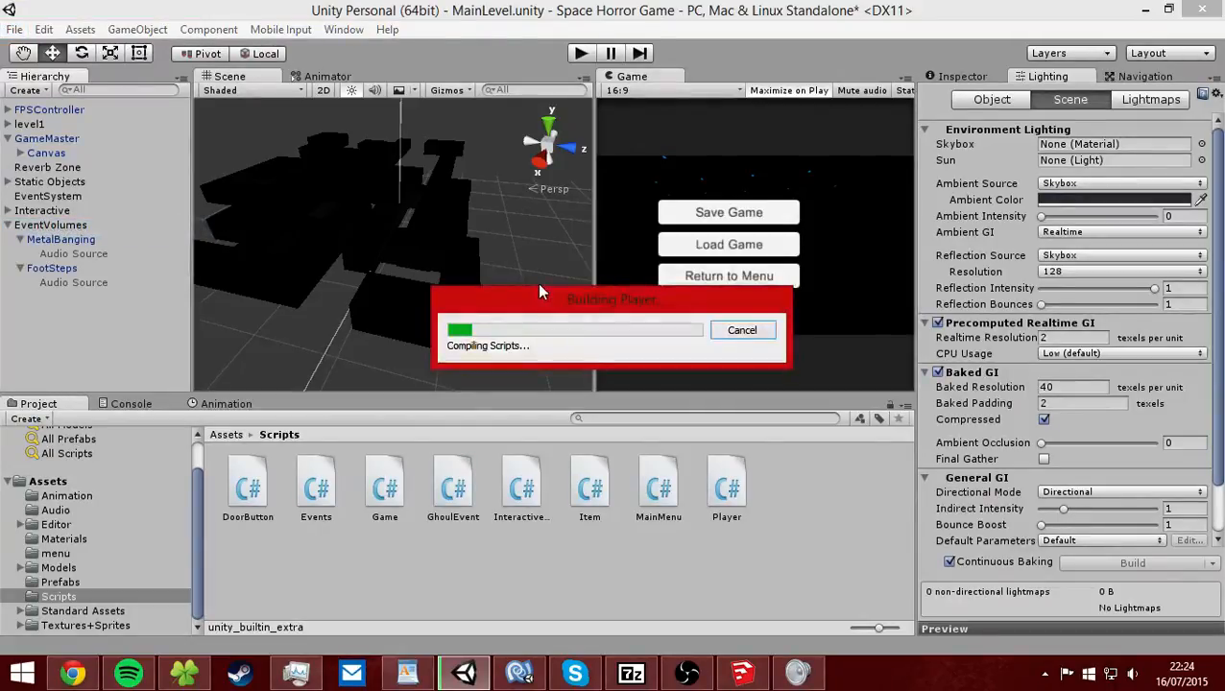